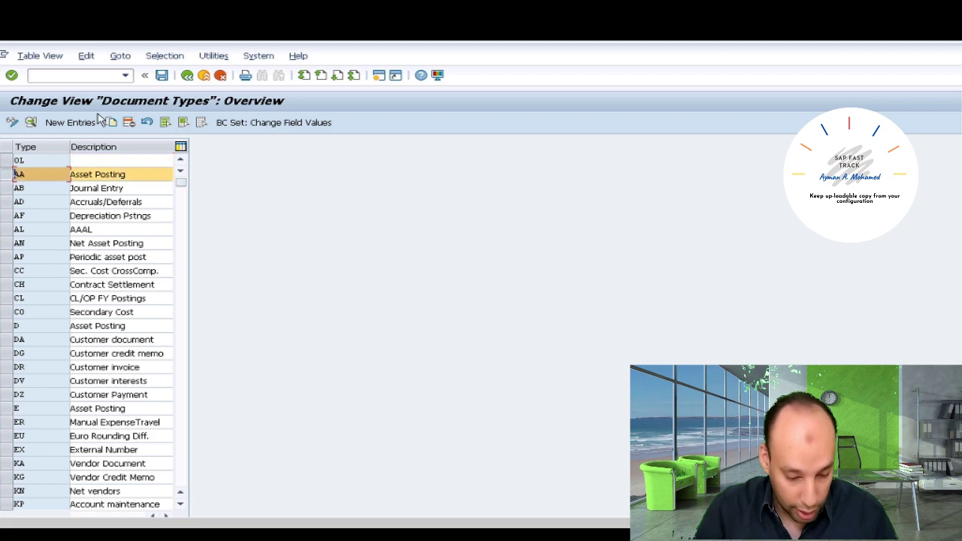
# Copy the Asset Posting document type AA in succession to create new document types A, B and C
pyautogui.click(110, 123)
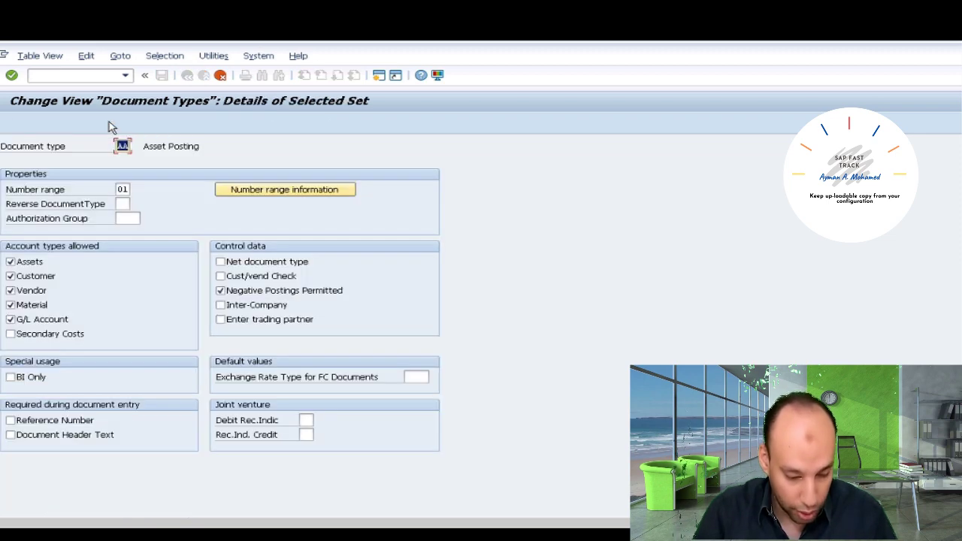
pyautogui.write('A')
pyautogui.press('Return')
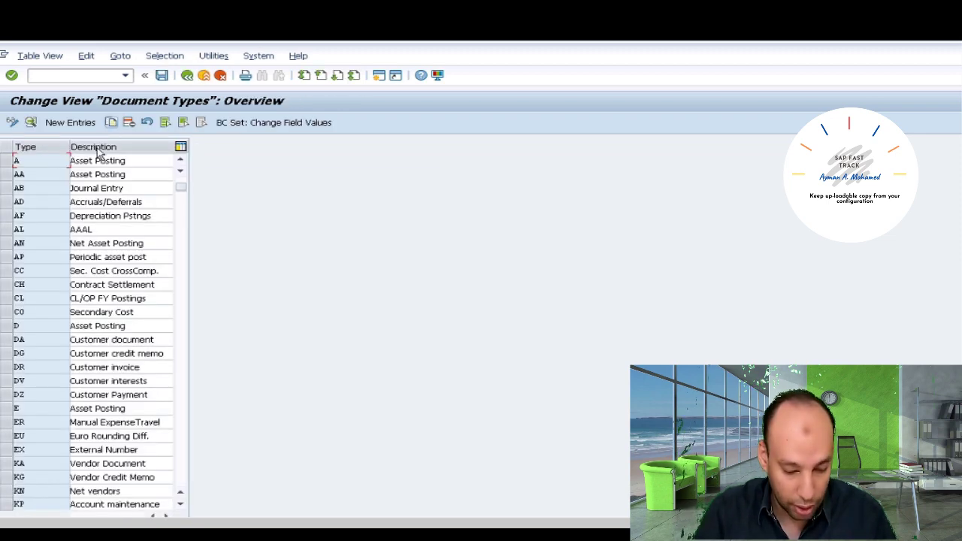
pyautogui.click(8, 161)
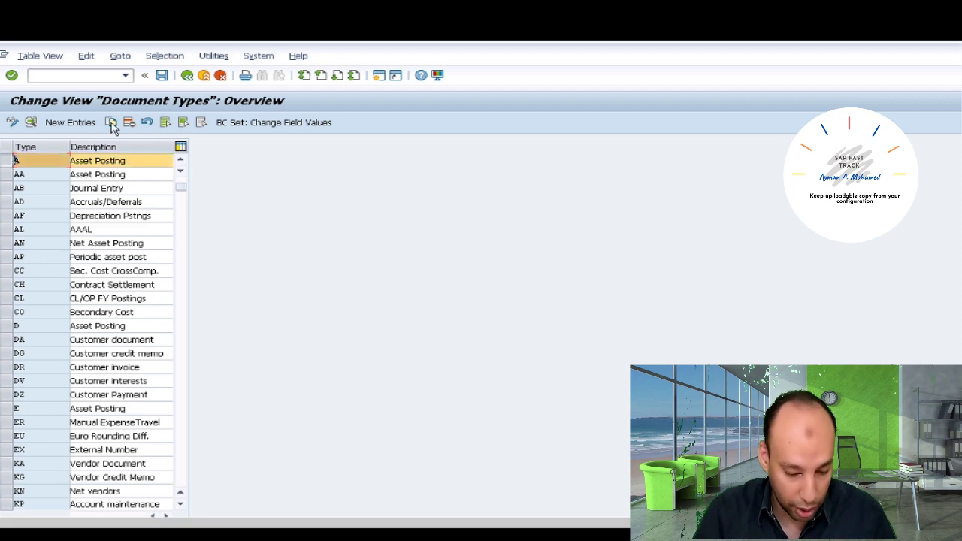
pyautogui.click(112, 123)
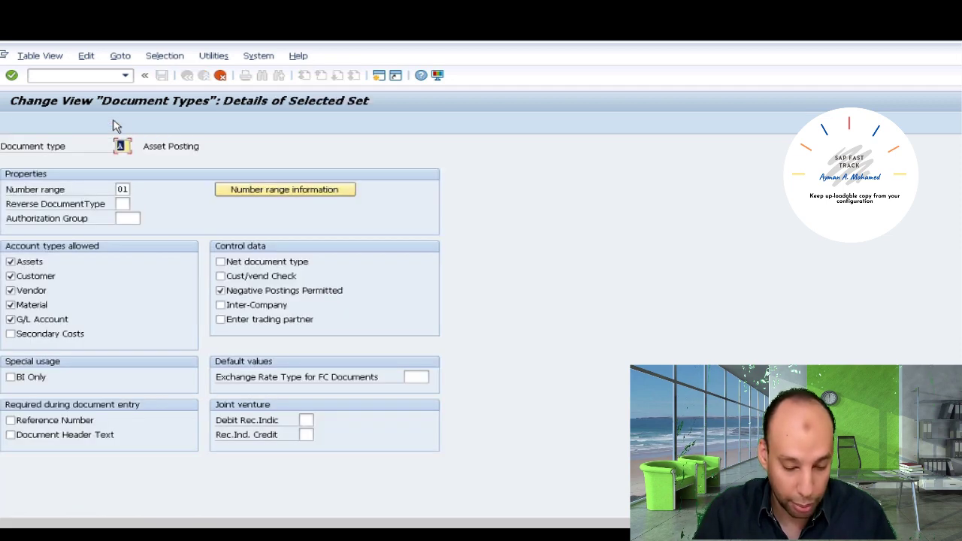
pyautogui.write('B')
pyautogui.press('Return')
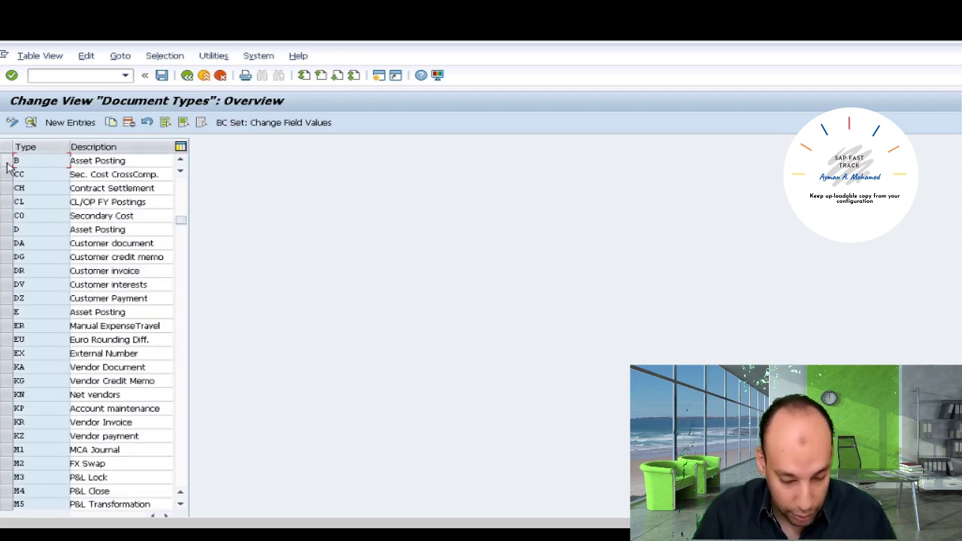
pyautogui.click(112, 125)
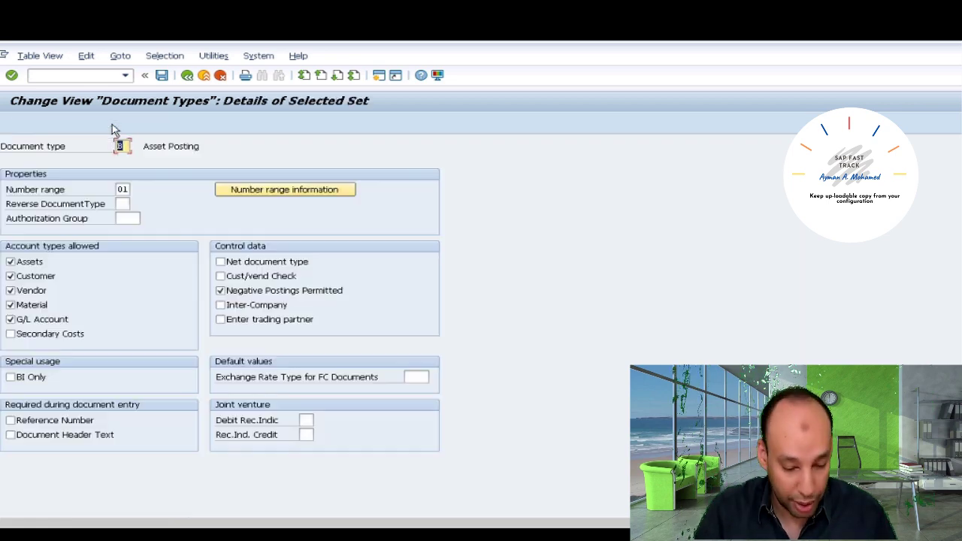
pyautogui.write('C')
pyautogui.press('Return')
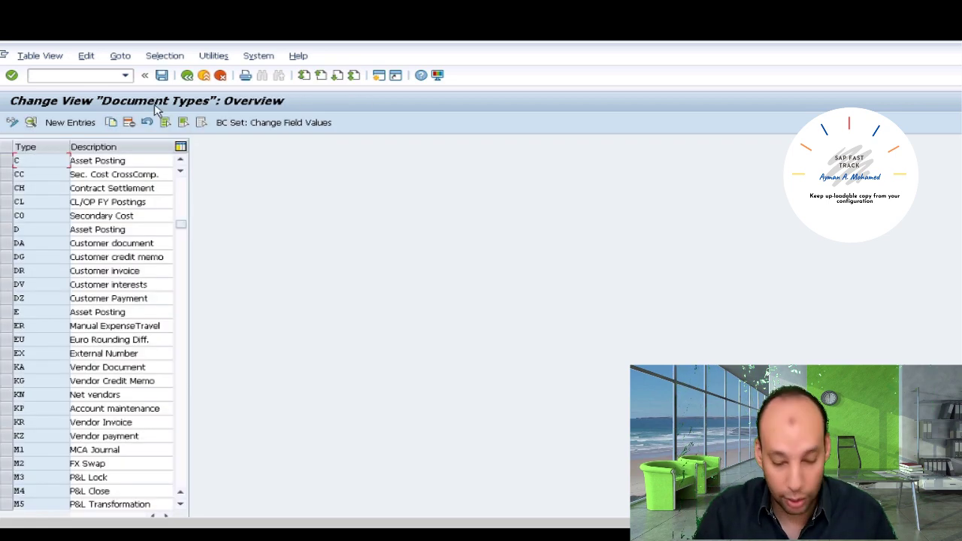
# Save the new document types in a newly created customizing request with the short description "New Dc typs"
pyautogui.click(162, 76)
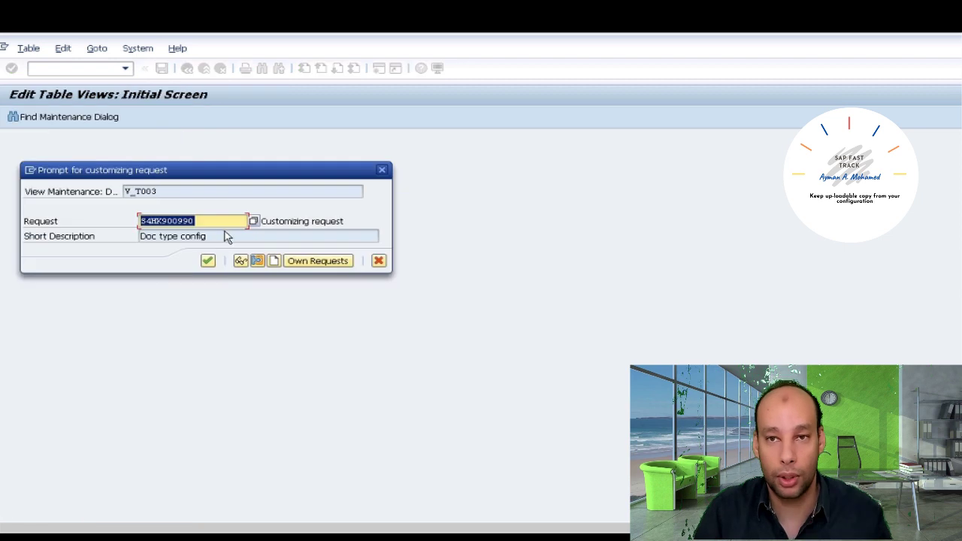
pyautogui.click(275, 262)
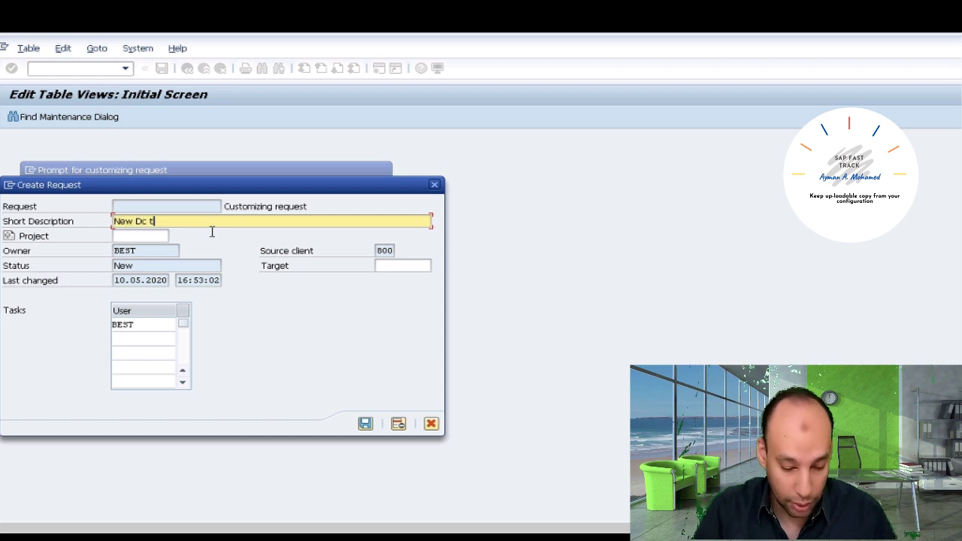
pyautogui.press('Return')
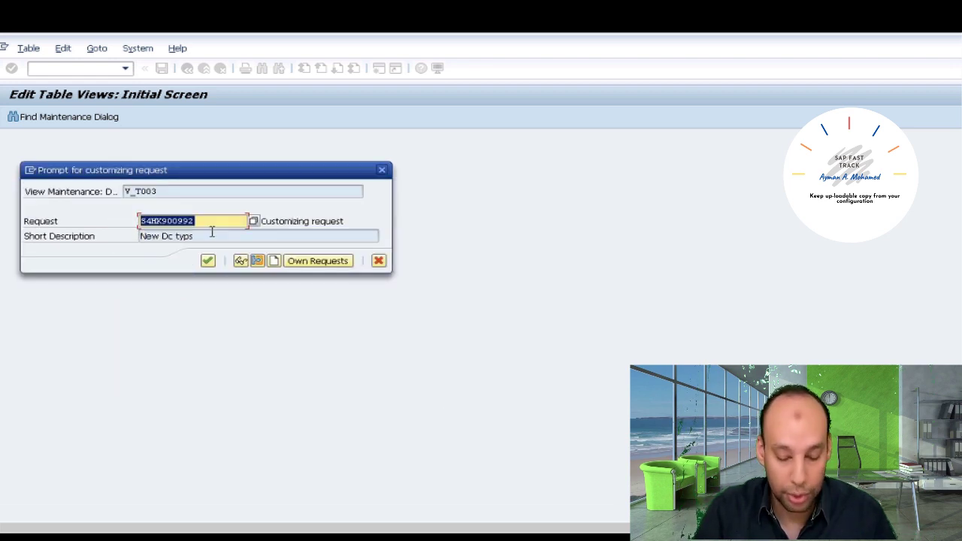
pyautogui.press('End')
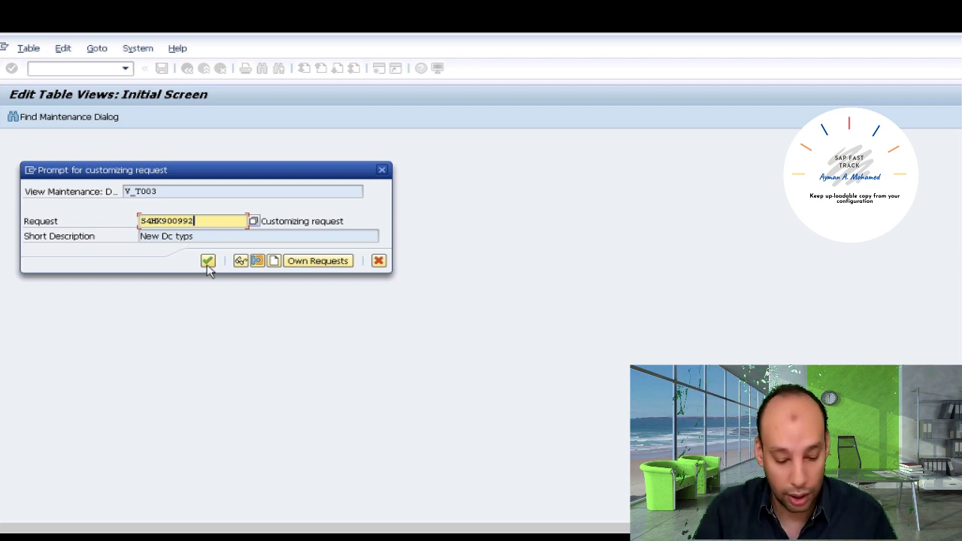
pyautogui.click(208, 262)
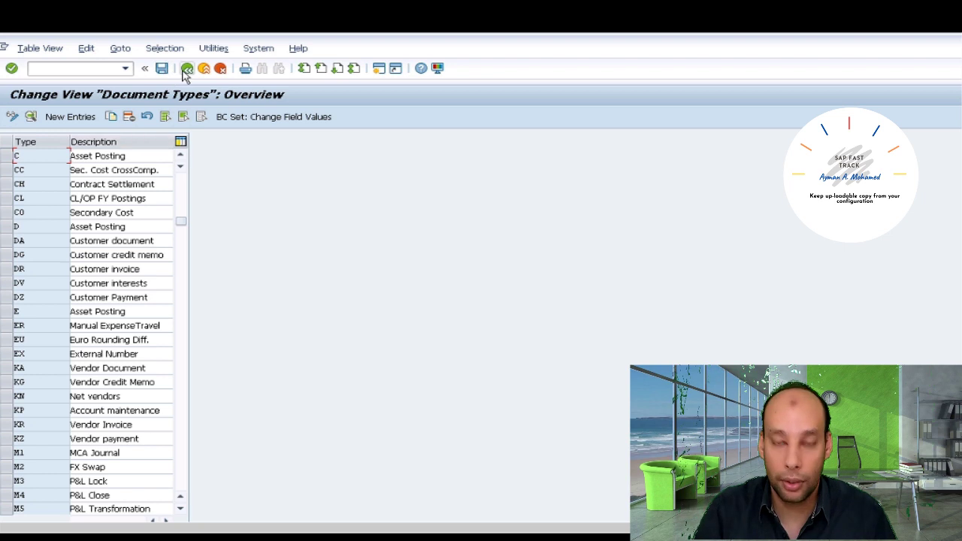
# Return to SAP Easy Access and open SCPR3 - Display and Maintain BC Sets under Tools, Customizing, Business Configuration Sets
pyautogui.click(187, 69)
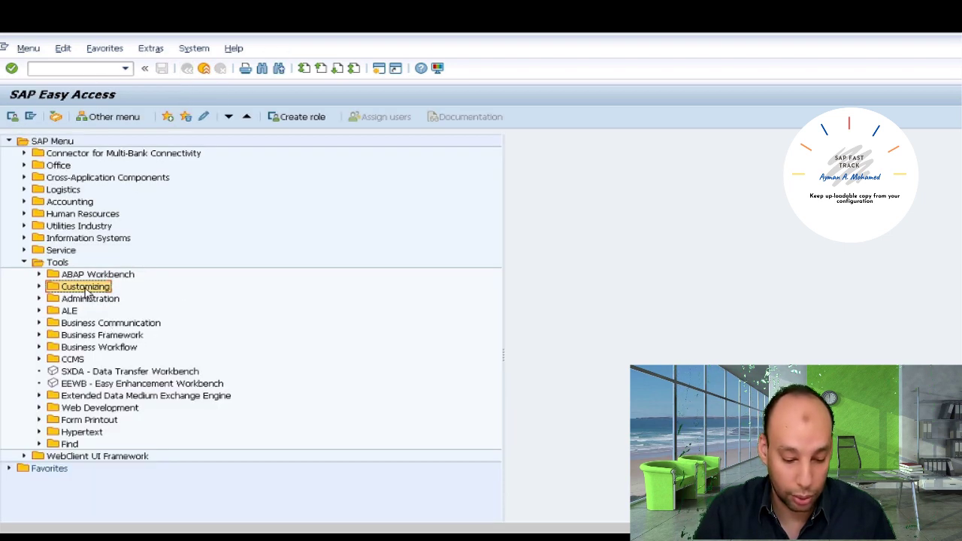
pyautogui.click(60, 263)
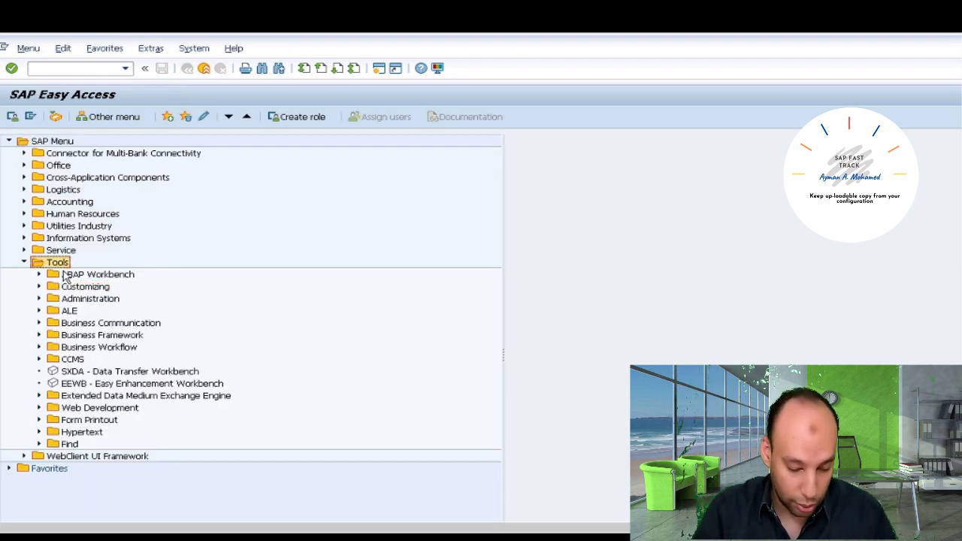
pyautogui.doubleClick(73, 290)
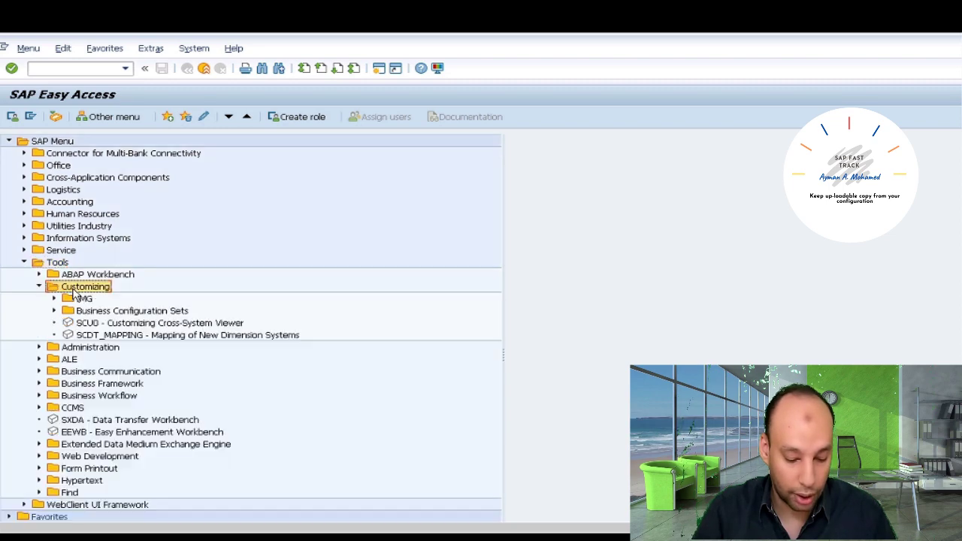
pyautogui.click(73, 294)
pyautogui.press('Down')
pyautogui.press('Right')
pyautogui.press('Down')
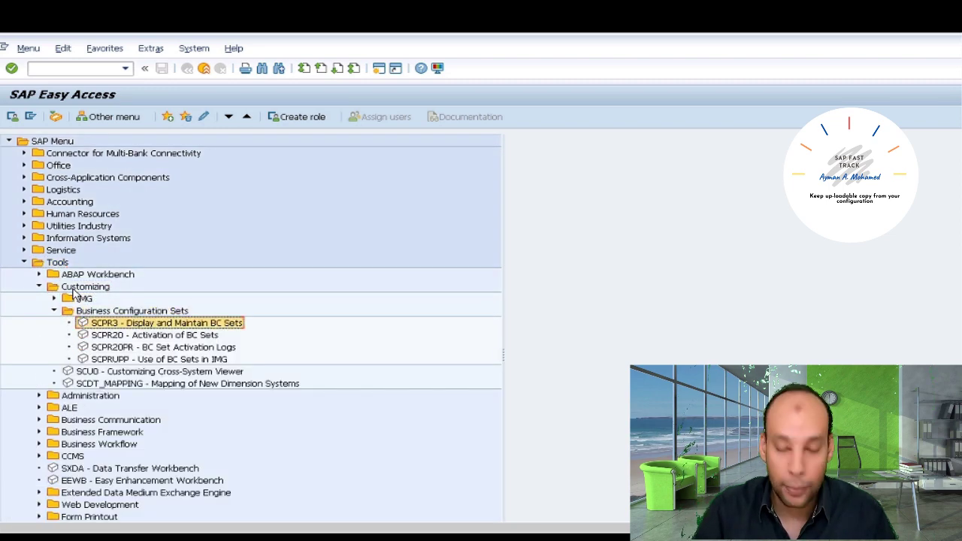
pyautogui.press('Return')
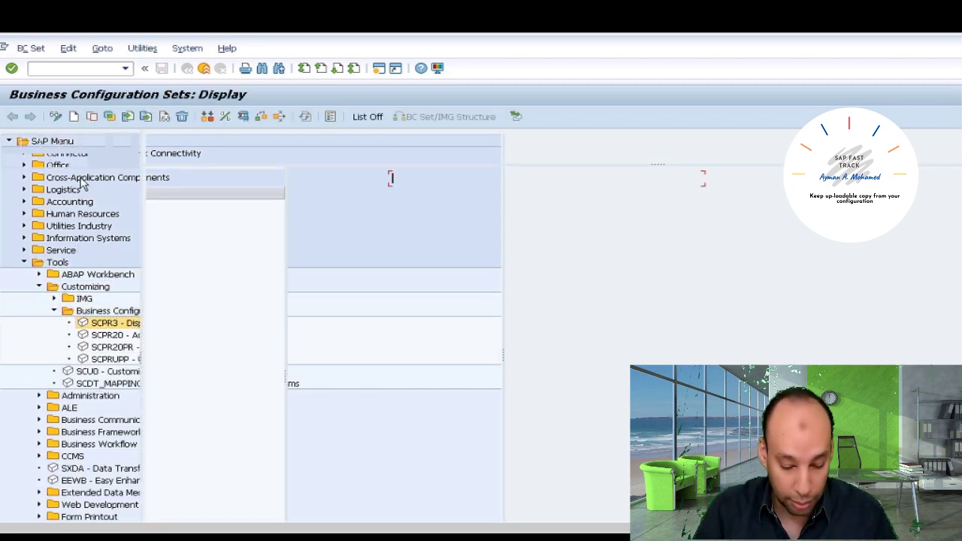
# Create a BC set named ZDOCTYPS2 with the short text Doctypes, based on transport request S4HK900992
pyautogui.click(76, 122)
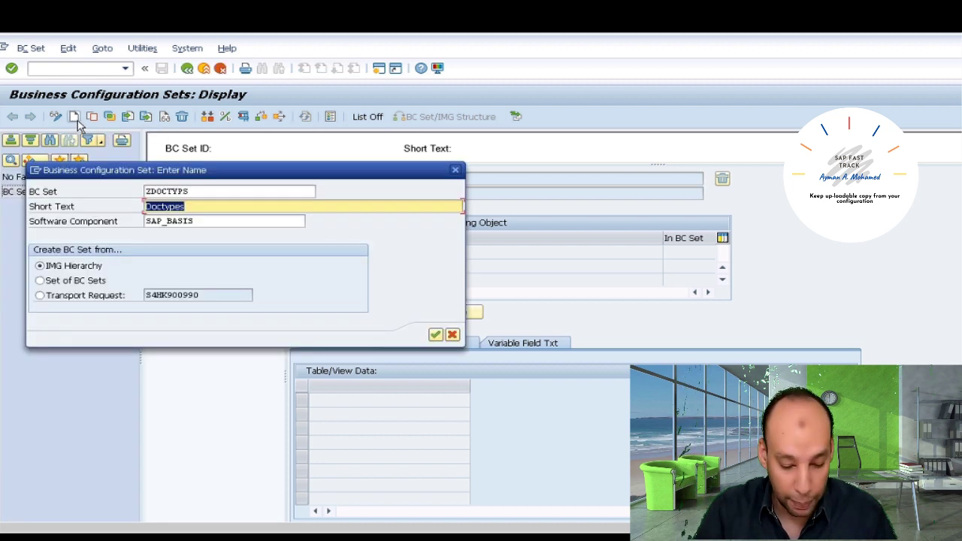
pyautogui.click(215, 192)
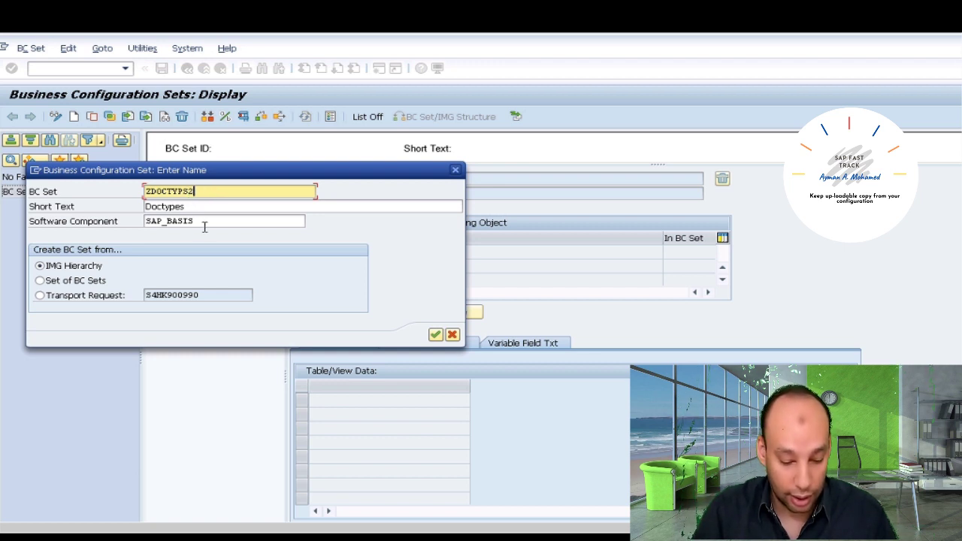
pyautogui.click(74, 298)
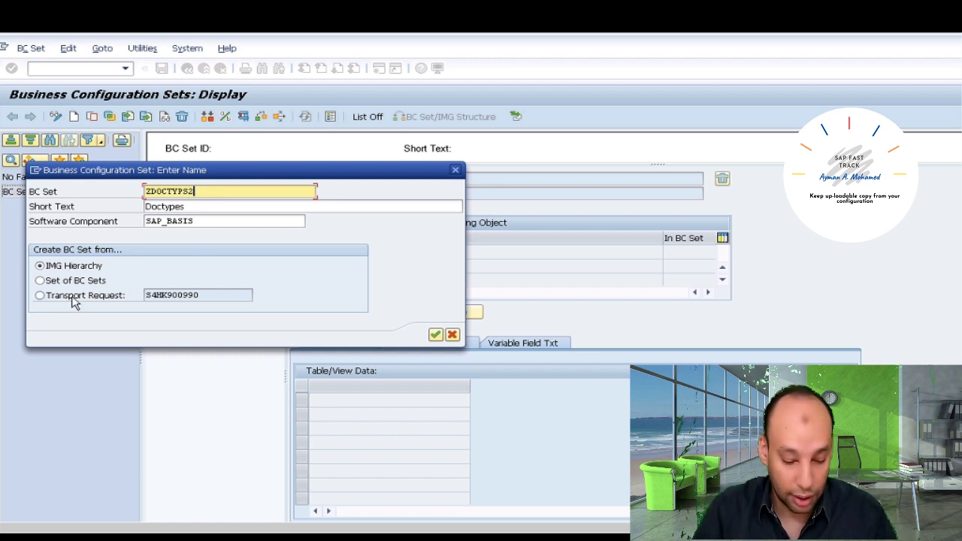
pyautogui.doubleClick(217, 294)
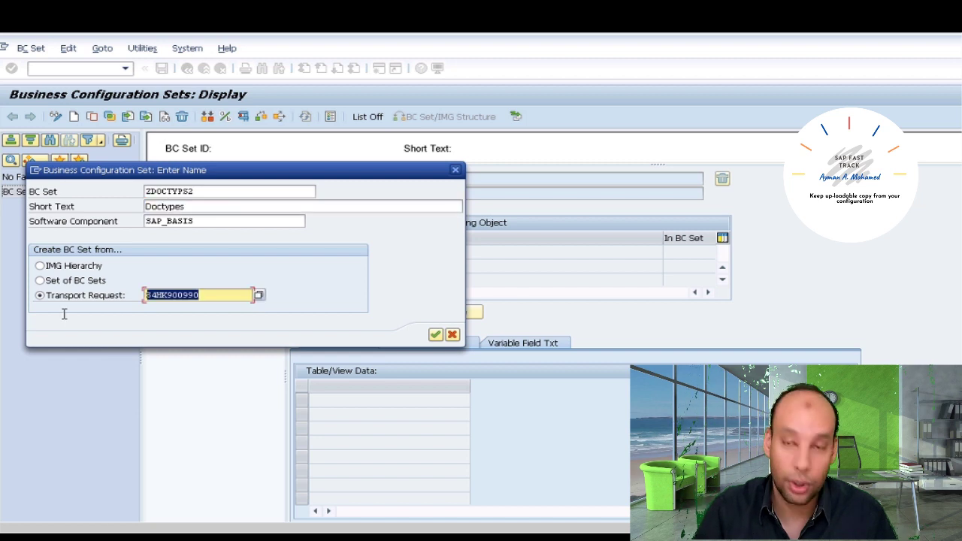
pyautogui.write('S4HK900992')
pyautogui.press('Return')
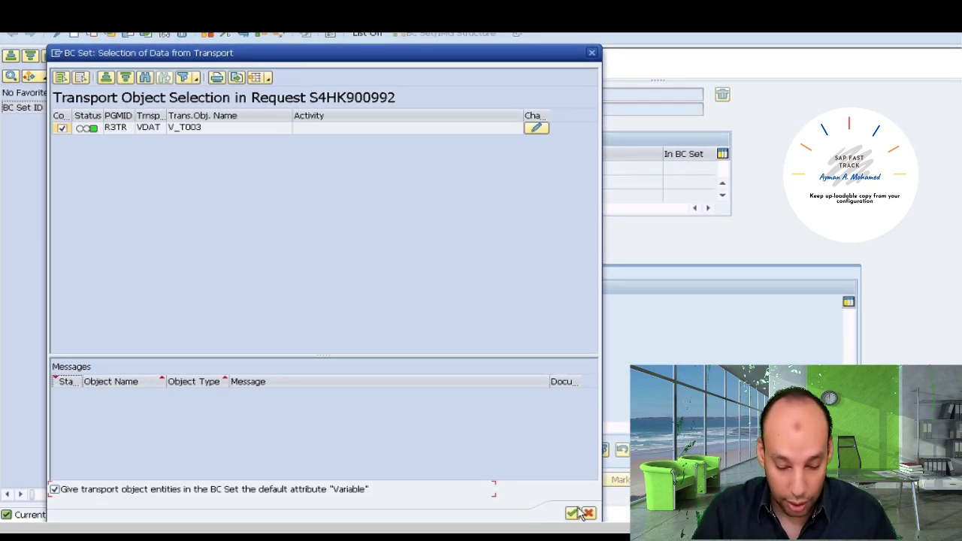
# Accept the V_T003 transport object with missing activities determined automatically, and save the BC set in package $TMP
pyautogui.click(575, 513)
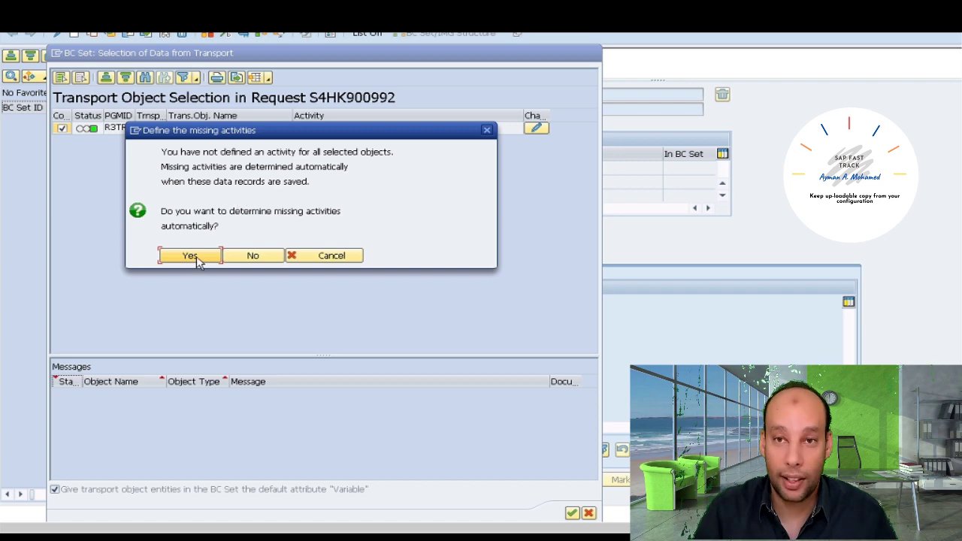
pyautogui.click(190, 256)
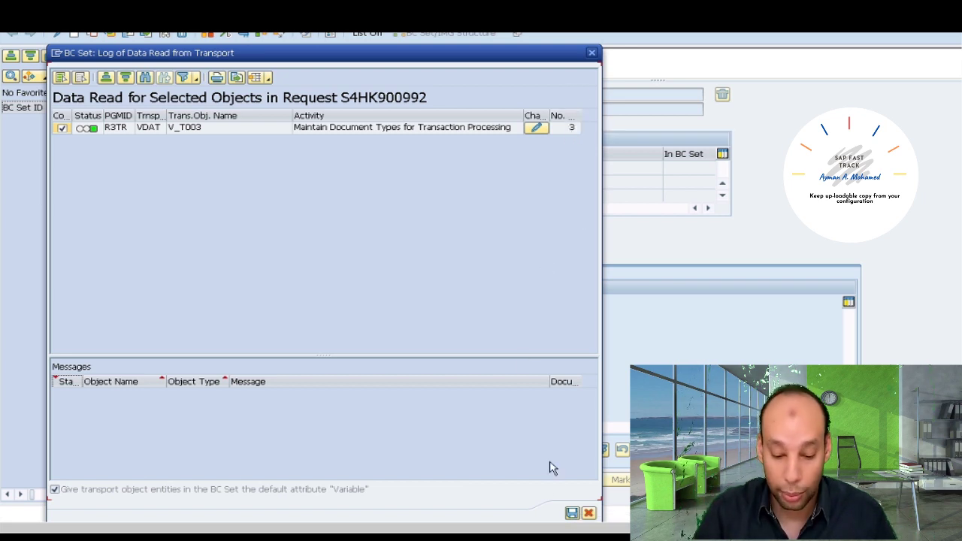
pyautogui.click(571, 515)
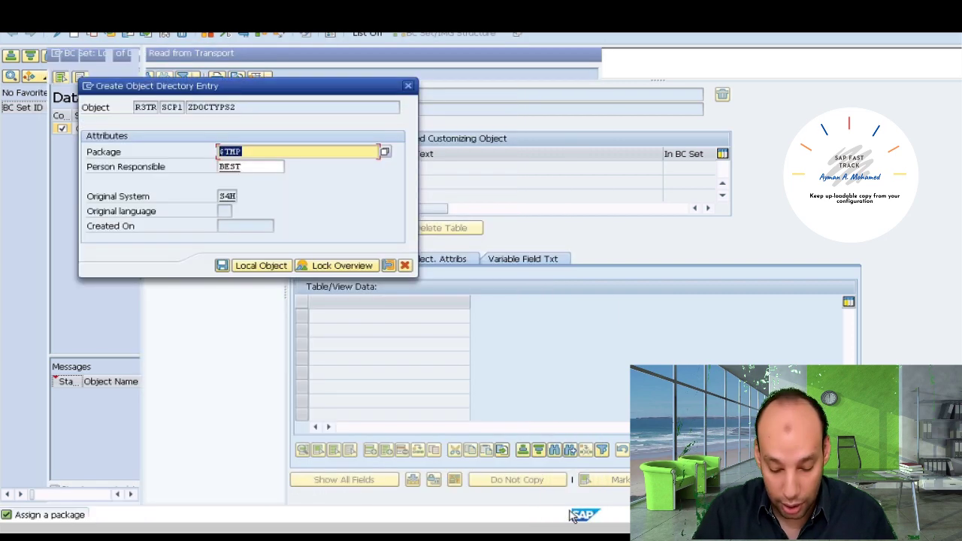
pyautogui.click(222, 266)
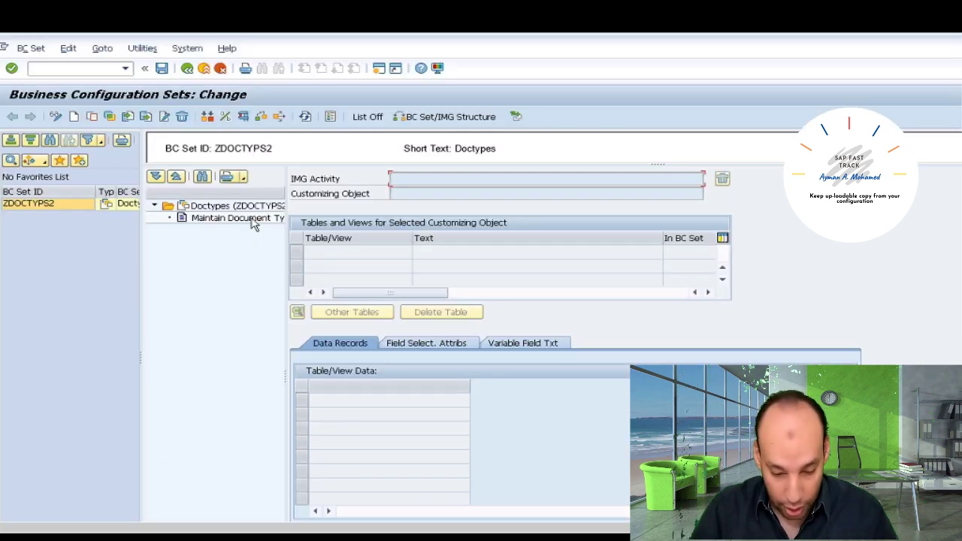
# Display the BC set's document type records and download the set to the Desktop as ZDOCTYPS2 in BC-Set (*.bcs) format
pyautogui.click(253, 220)
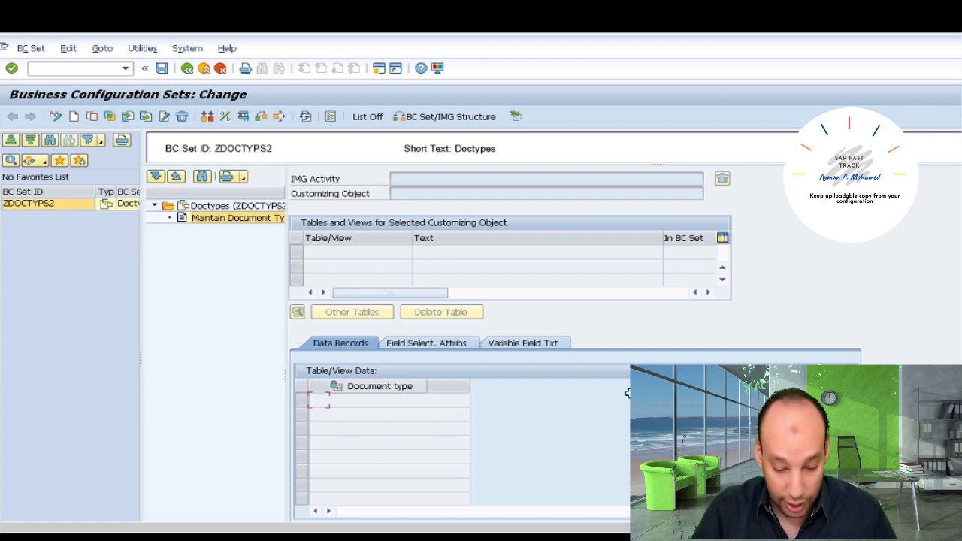
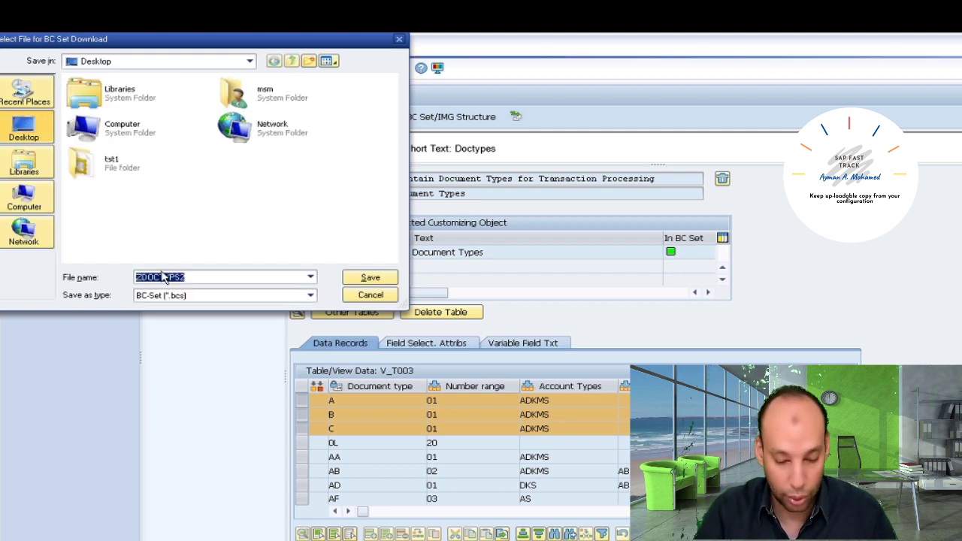
pyautogui.click(370, 279)
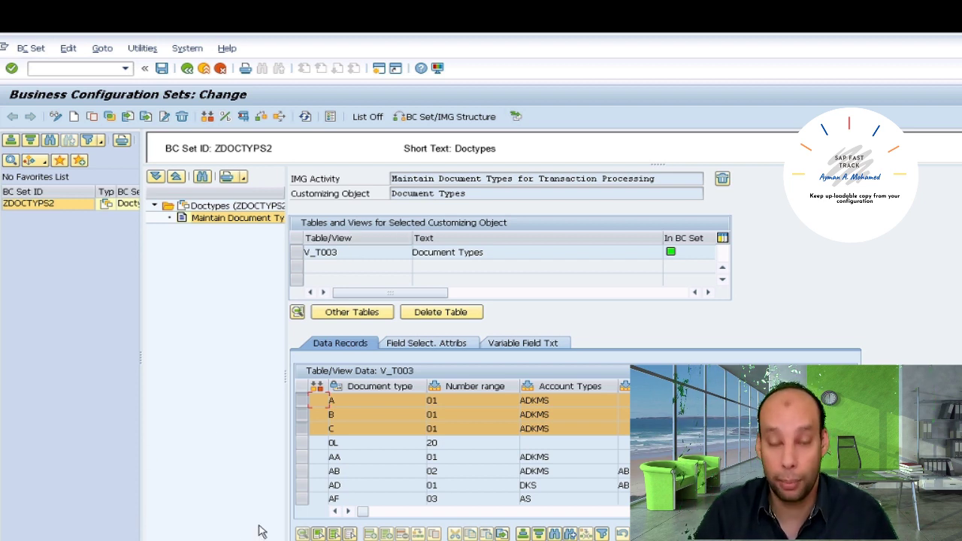
pyautogui.click(163, 68)
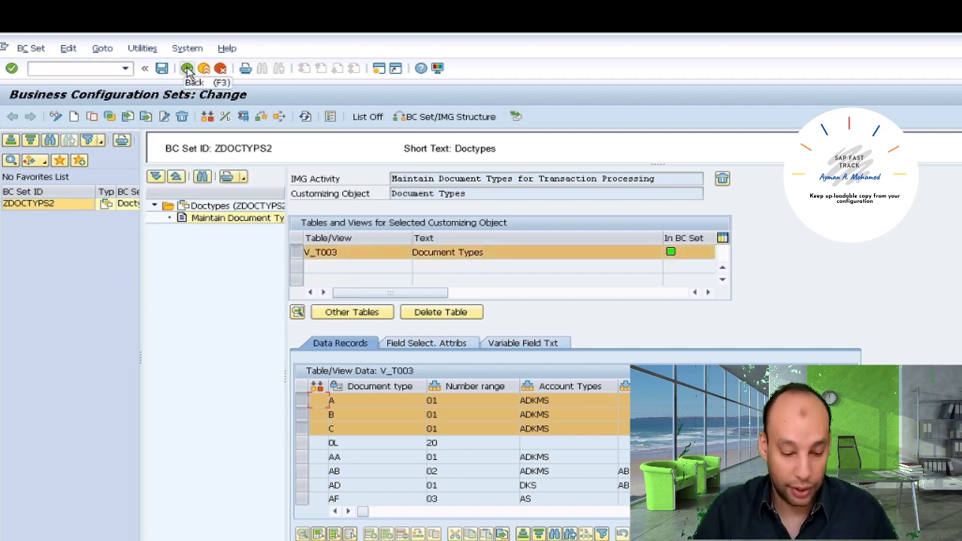
pyautogui.click(187, 69)
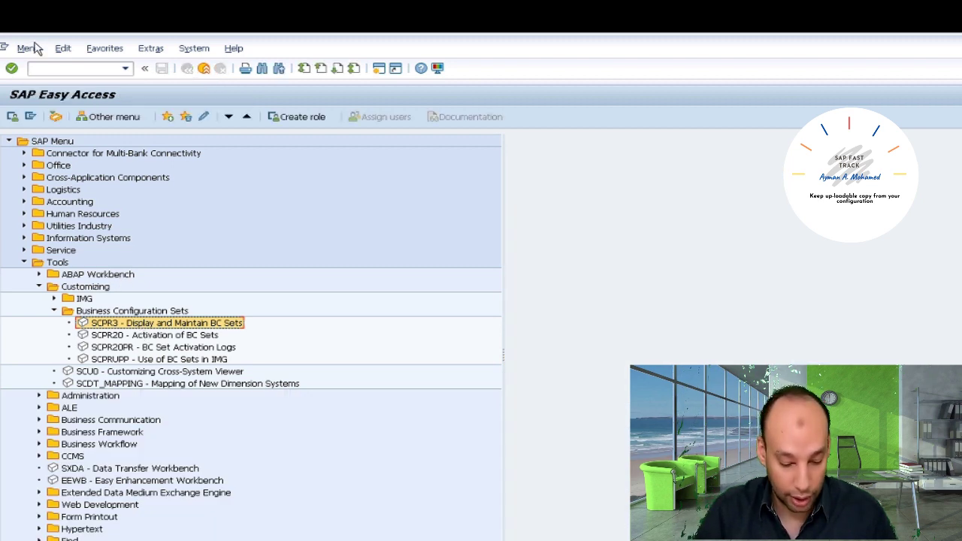
# Open the document types overview, delete types A, B and C, and save the deletion in customizing request S4HK900992
pyautogui.click(62, 73)
pyautogui.write('jo')
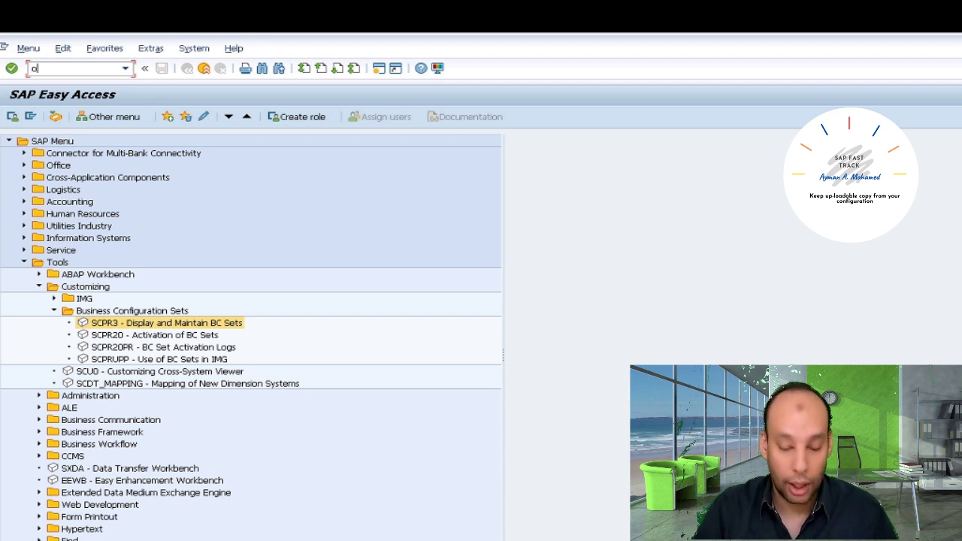
pyautogui.press('Return')
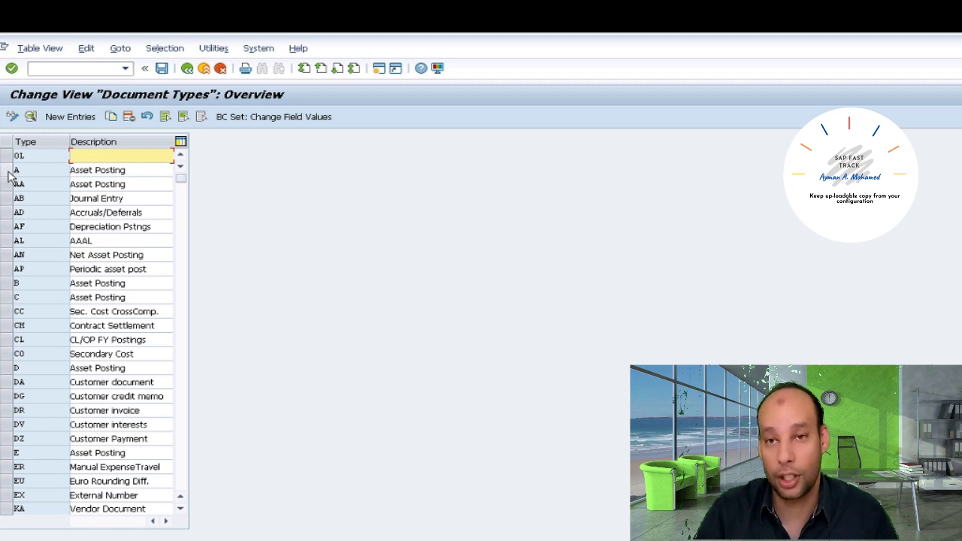
pyautogui.click(6, 170)
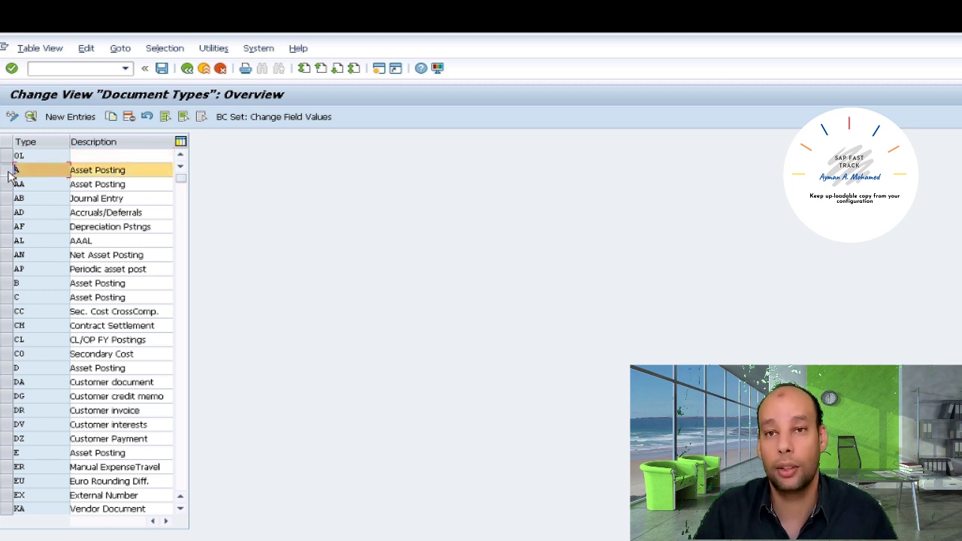
pyautogui.click(7, 285)
pyautogui.click(7, 297)
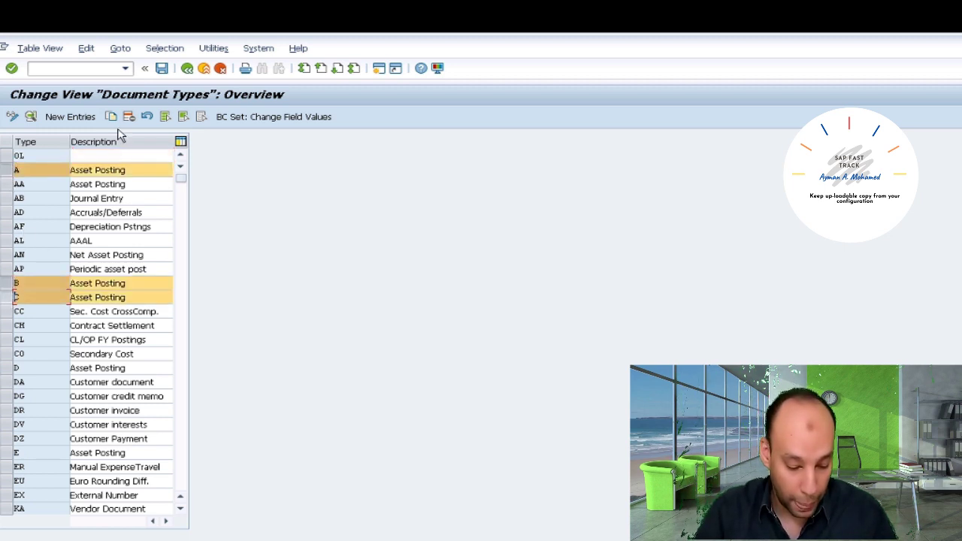
pyautogui.click(128, 119)
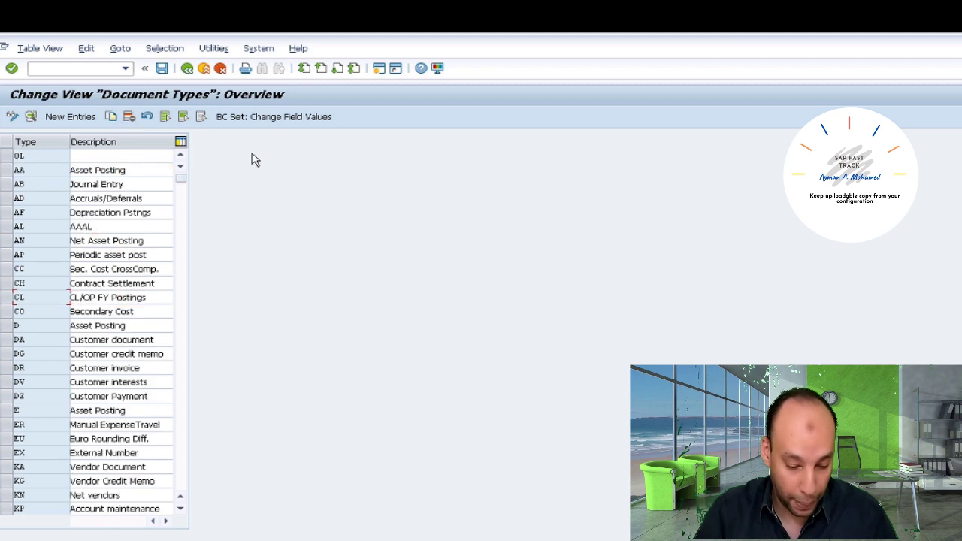
pyautogui.click(163, 70)
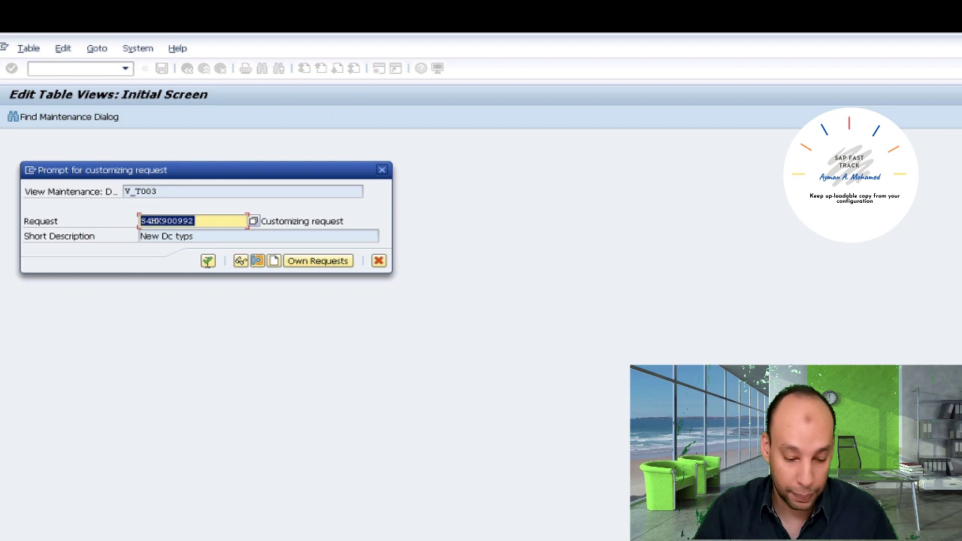
pyautogui.click(208, 261)
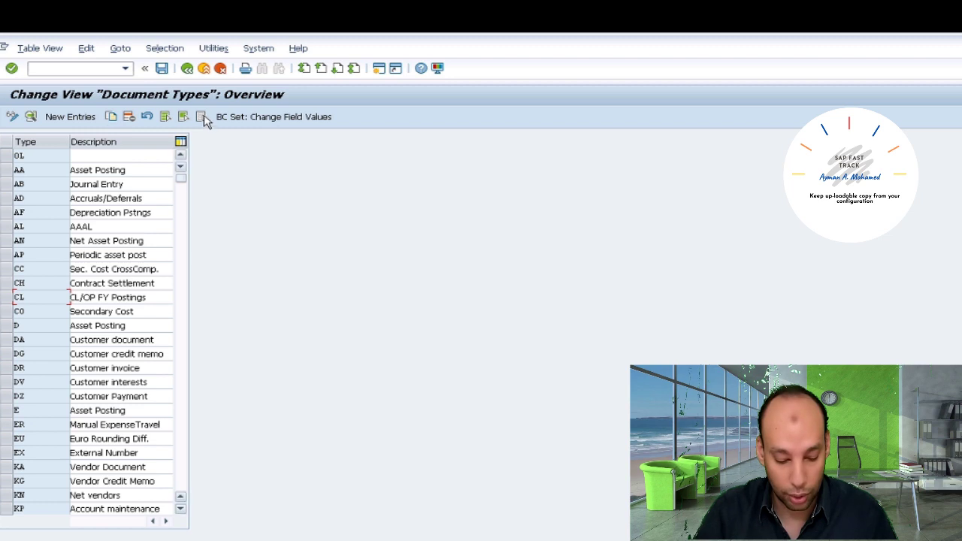
pyautogui.click(188, 69)
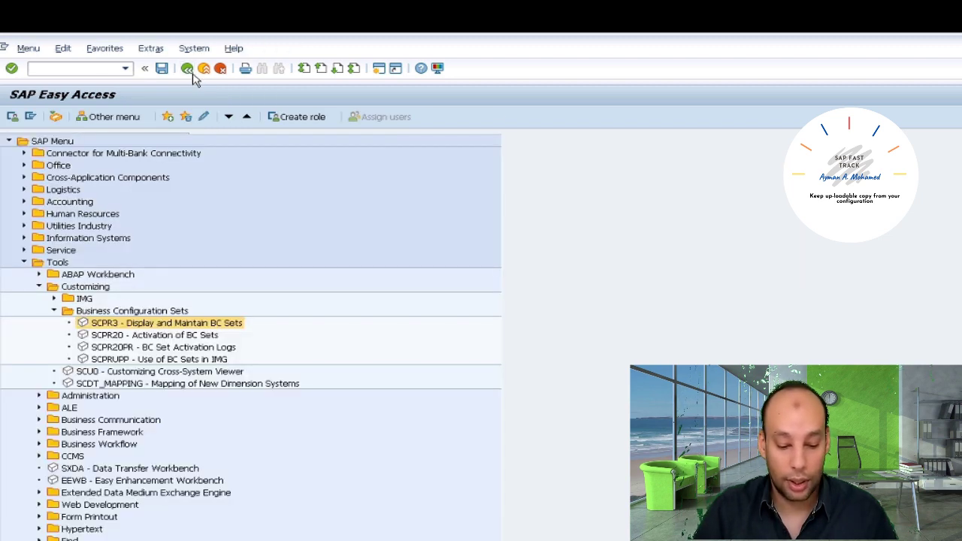
# Open SCPR3 - Display and Maintain BC Sets and upload ZDOCTYPS2.bcs from the Desktop, remembering file access and overwriting the existing BC set
pyautogui.doubleClick(161, 327)
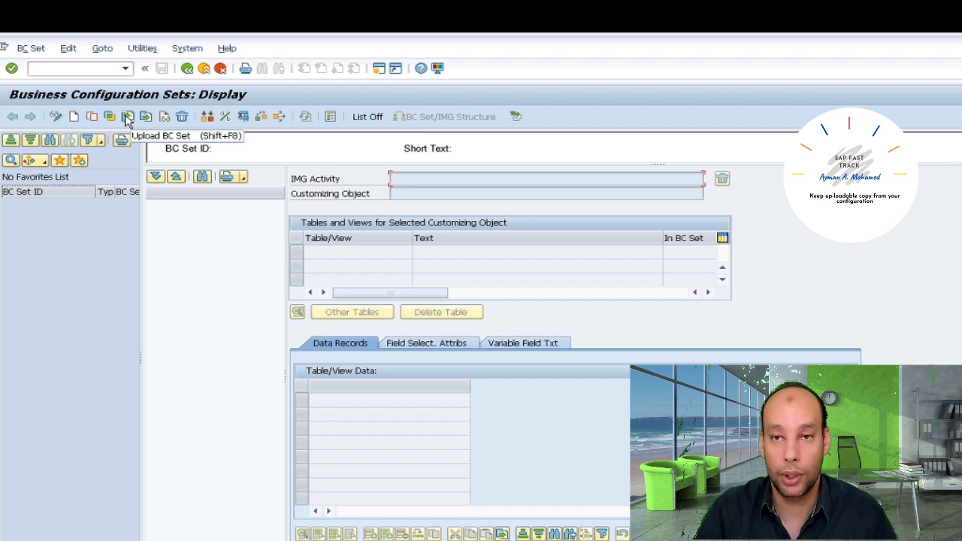
pyautogui.click(127, 118)
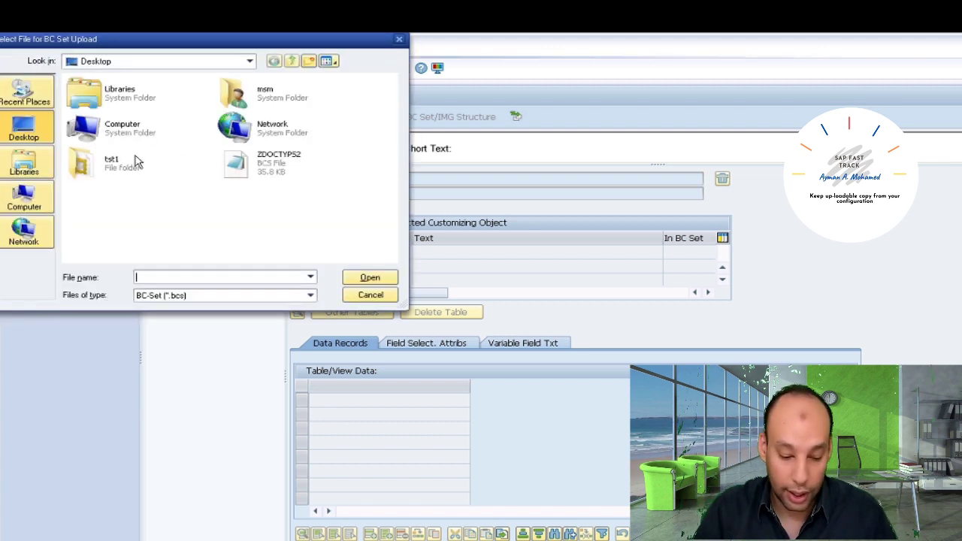
pyautogui.doubleClick(233, 164)
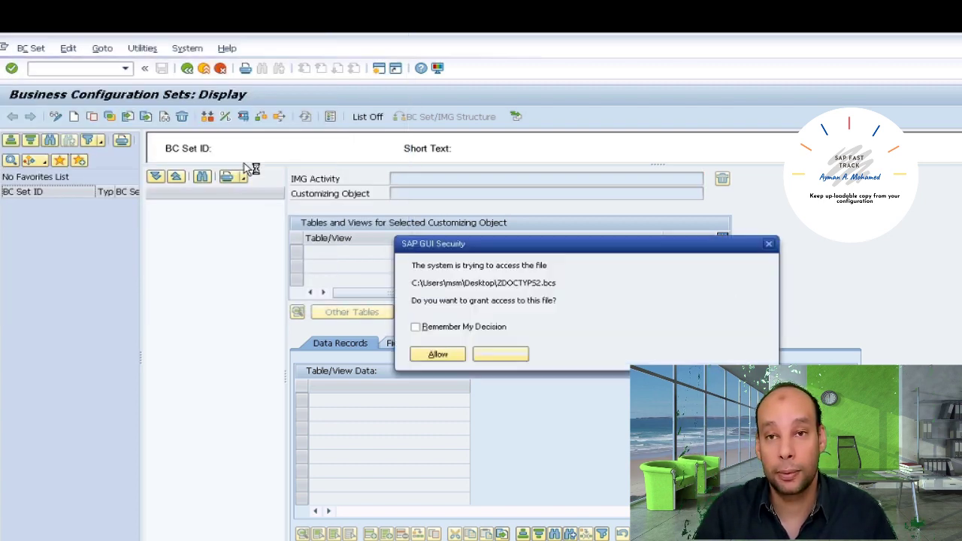
pyautogui.click(435, 328)
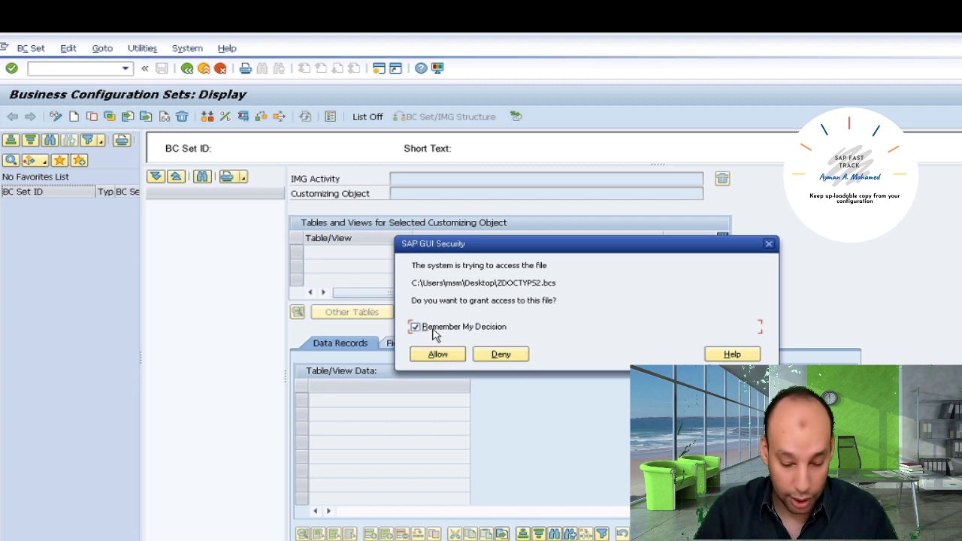
pyautogui.click(438, 355)
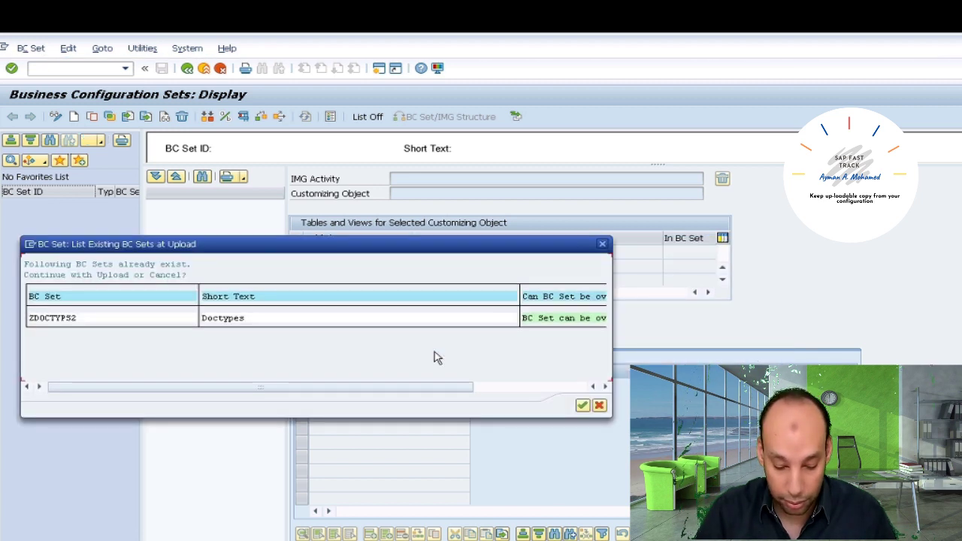
pyautogui.click(314, 321)
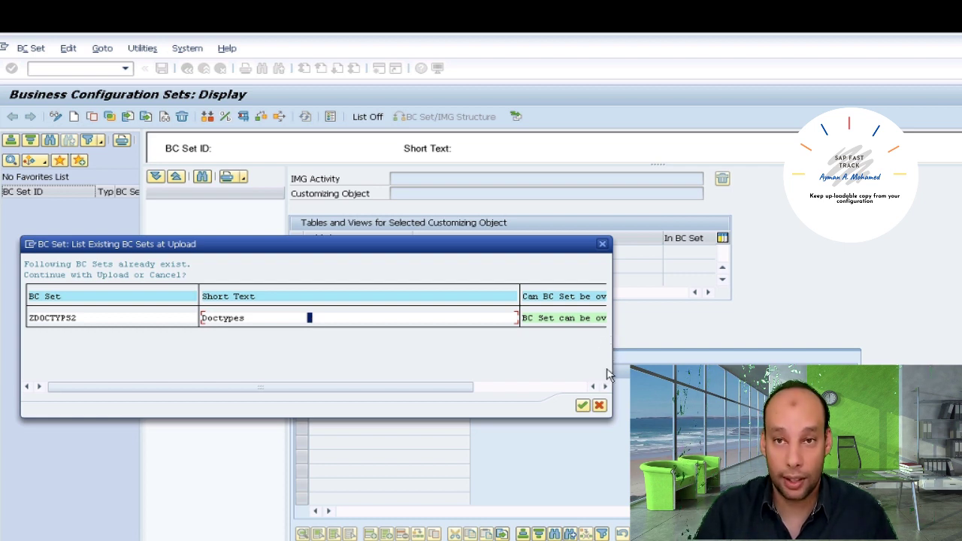
pyautogui.moveTo(462, 389); pyautogui.dragTo(563, 389)
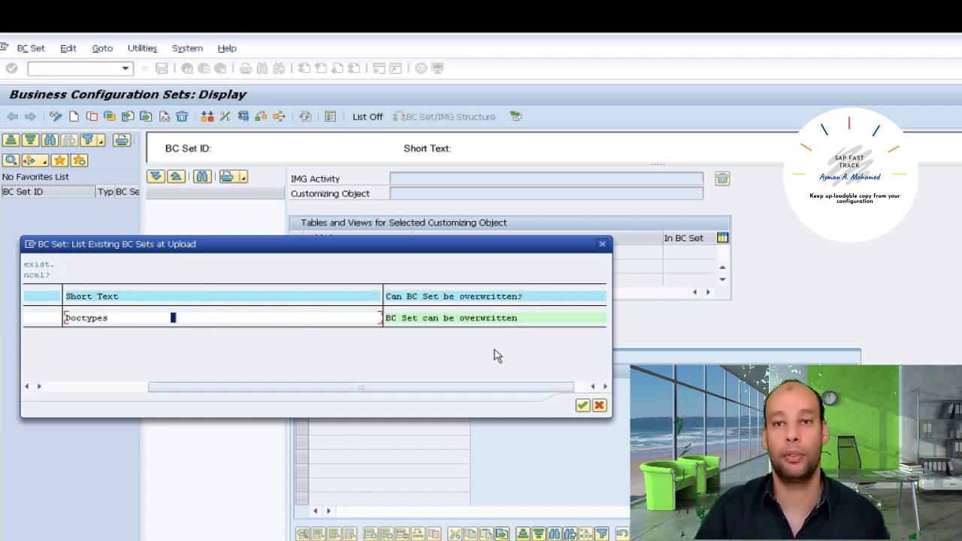
pyautogui.click(584, 407)
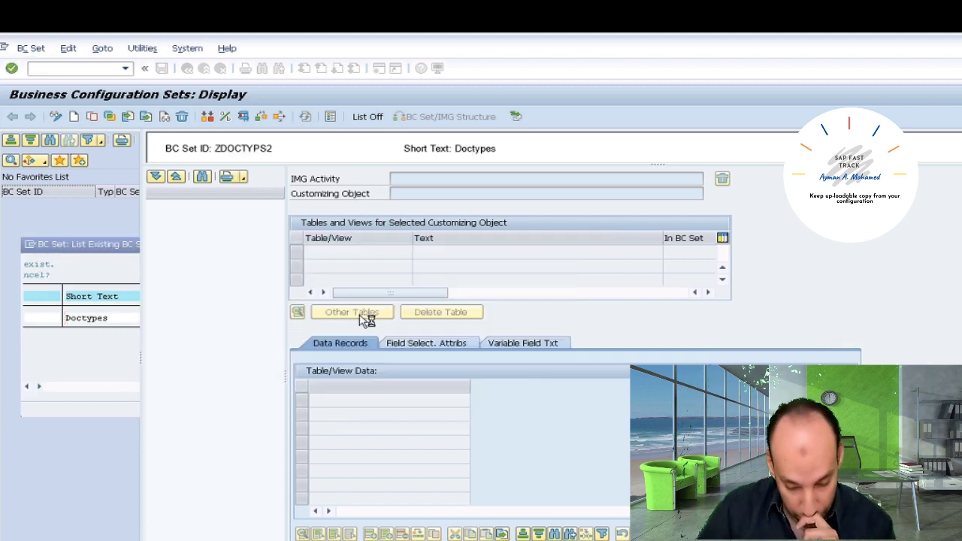
# Compare the uploaded BC set's document types activity with the customizing tables, using Compare All and Only Display Differences
pyautogui.click(213, 219)
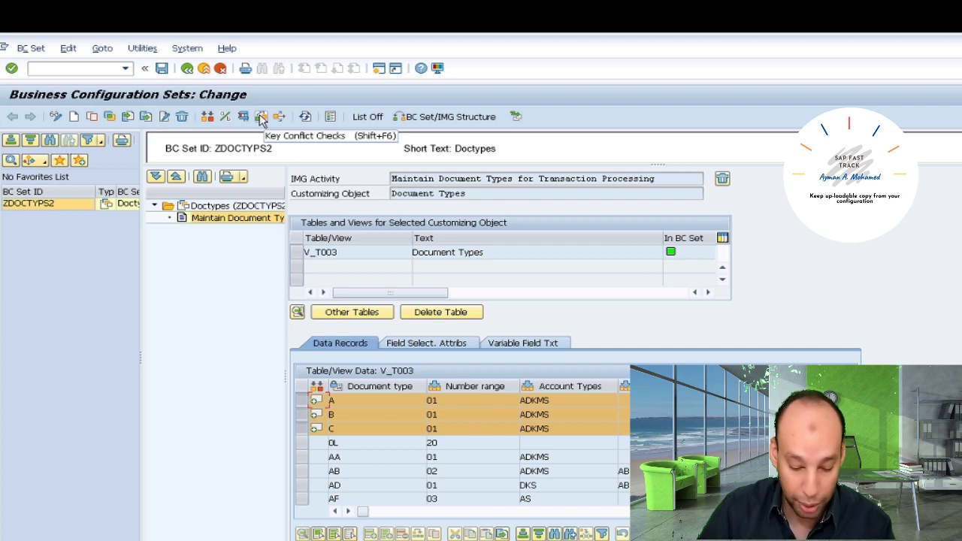
pyautogui.click(210, 117)
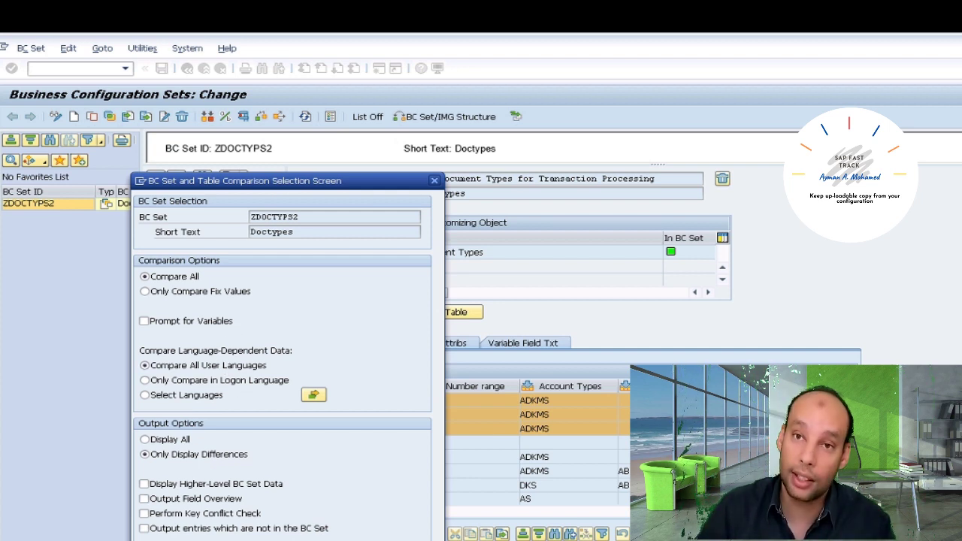
pyautogui.press('F8')
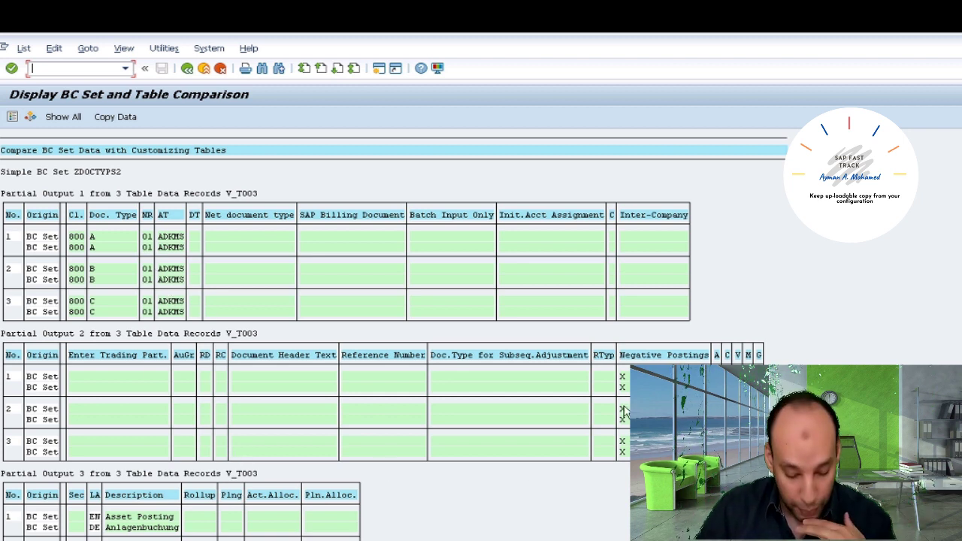
pyautogui.click(187, 70)
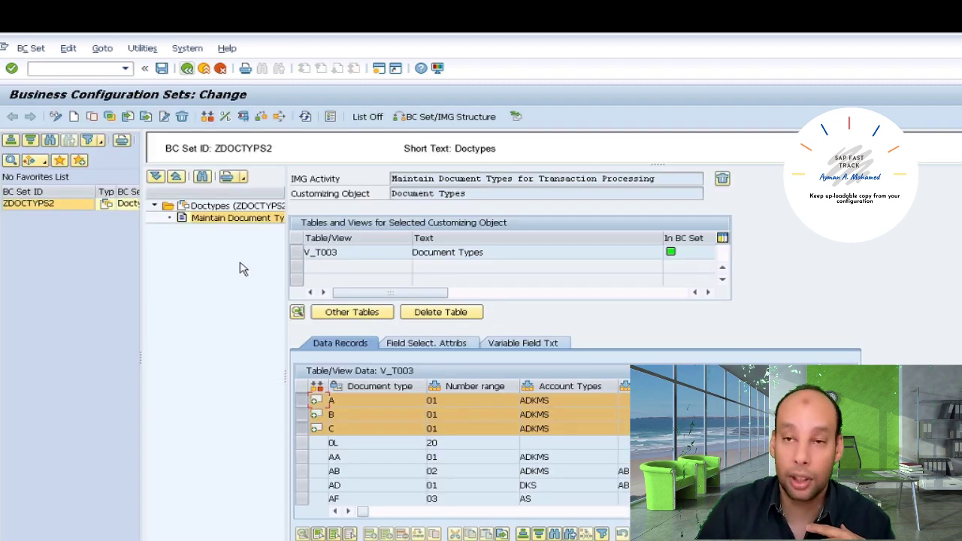
pyautogui.click(187, 69)
pyautogui.click(187, 69)
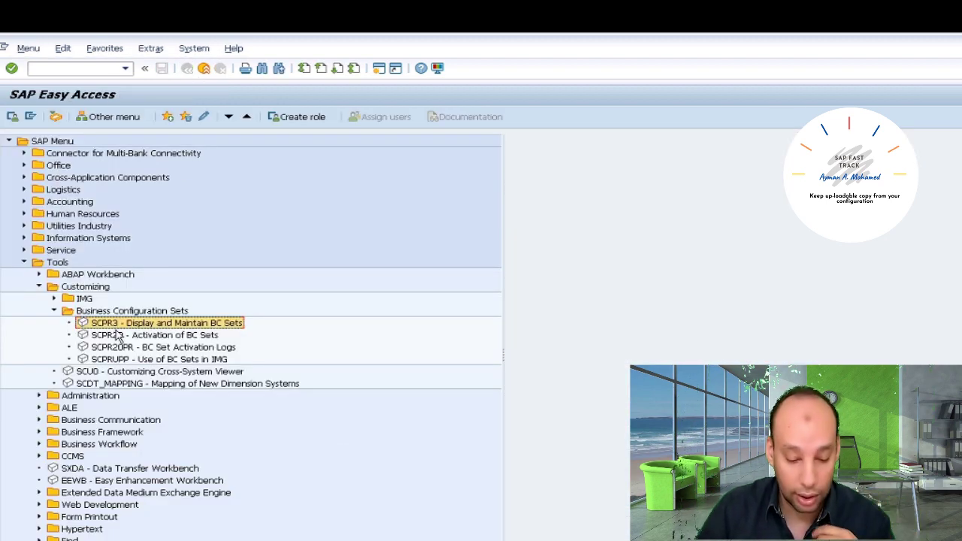
# Open SCPR20 - Activation of BC Sets and compare ZDOCTYPS2 with the customizing tables from there
pyautogui.doubleClick(120, 336)
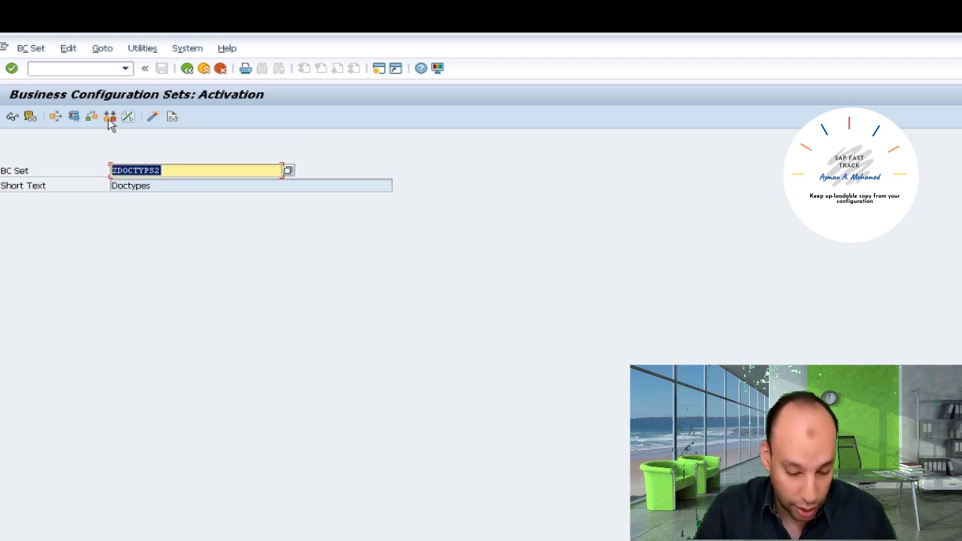
pyautogui.click(109, 118)
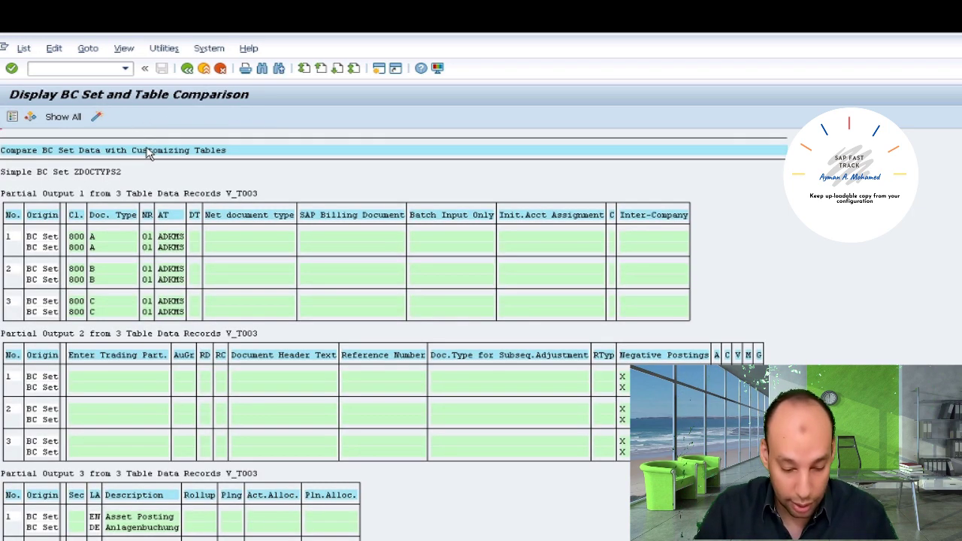
pyautogui.click(188, 69)
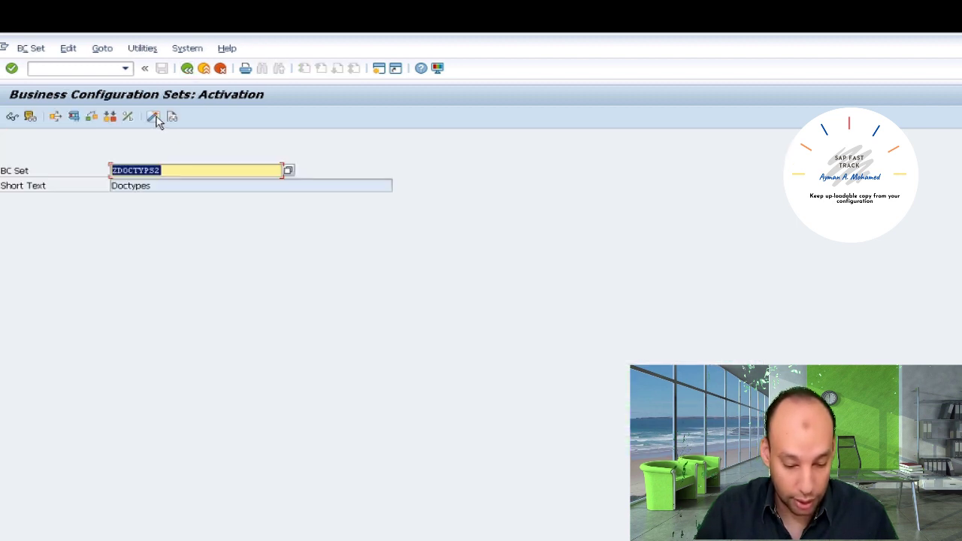
# Activate BC set ZDOCTYPS2 under customizing request S4HK900992 with Overwrite All Data and Default Mode, and return to SAP Easy Access
pyautogui.click(154, 118)
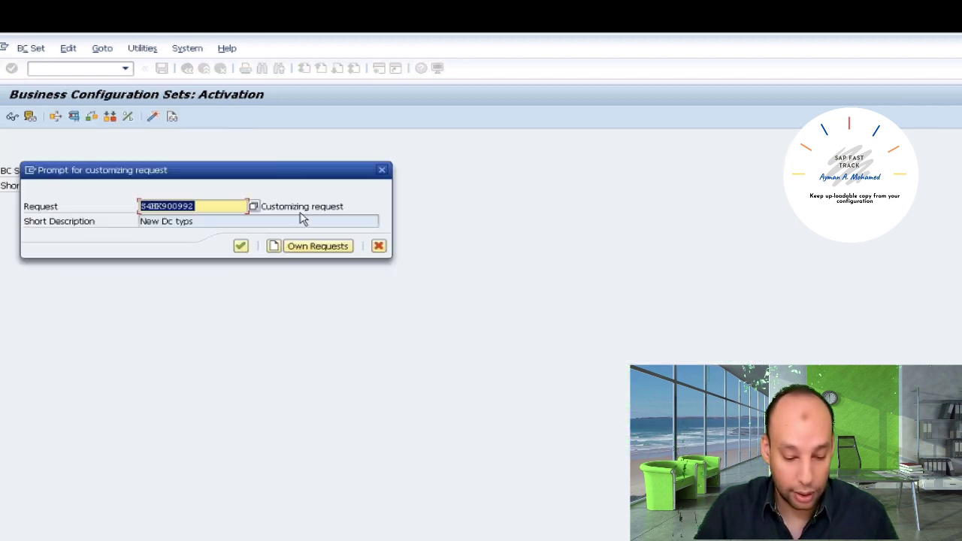
pyautogui.click(240, 247)
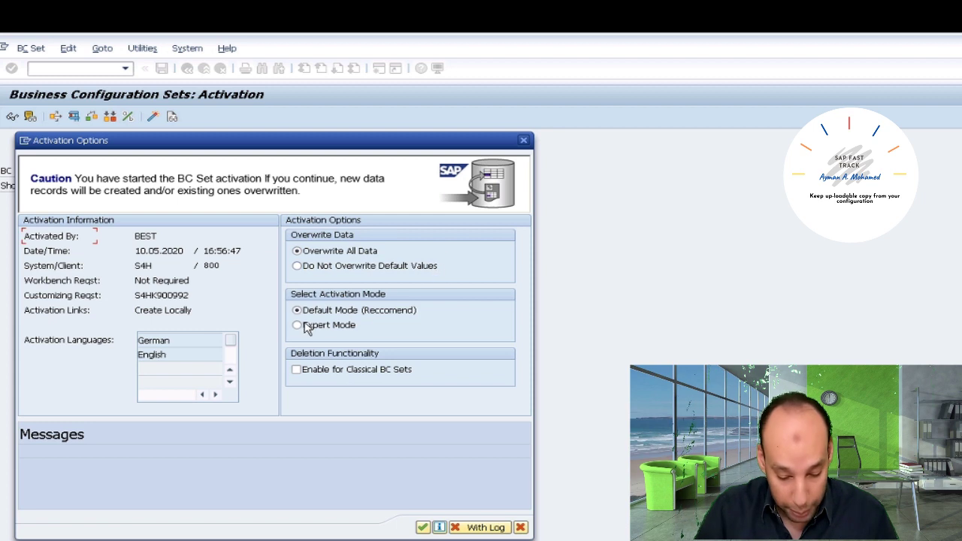
pyautogui.click(423, 528)
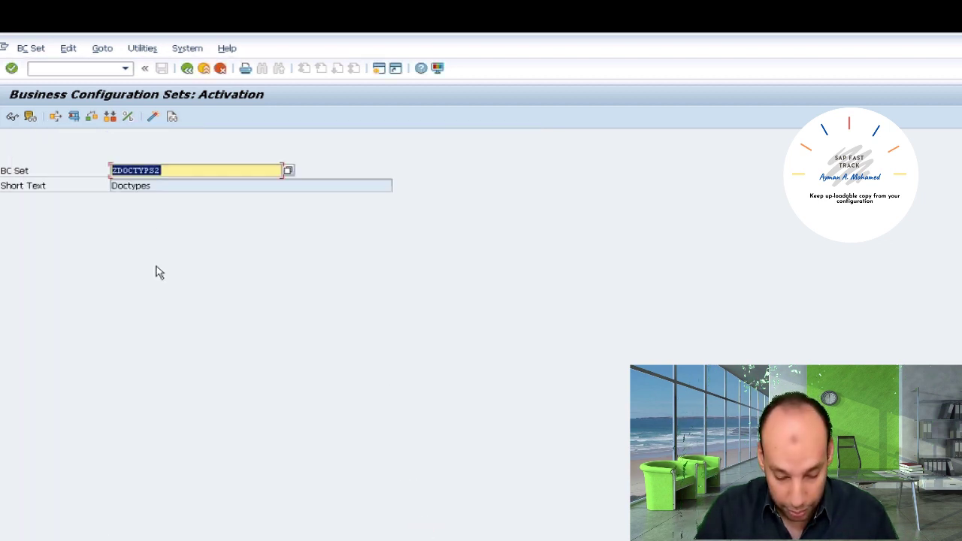
pyautogui.click(204, 69)
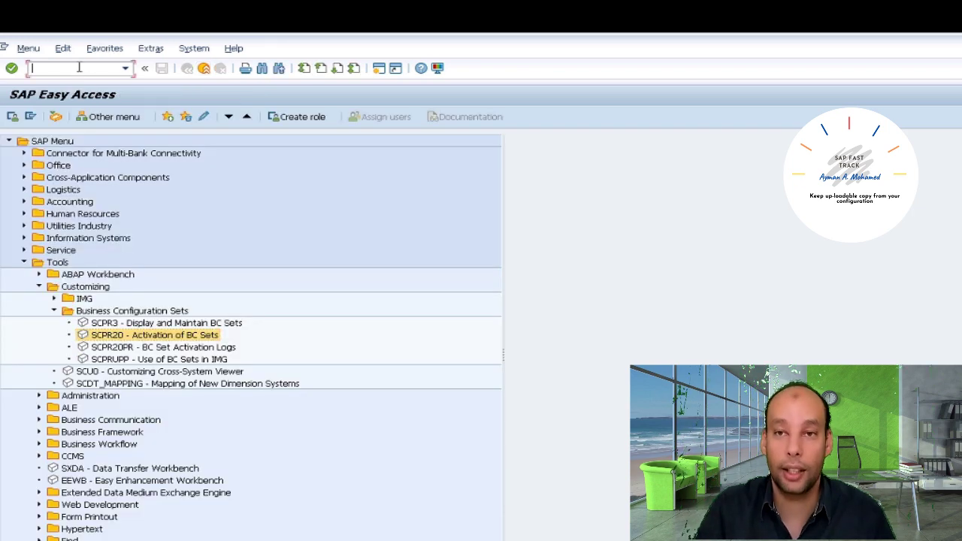
# Run transaction OBA7 to check the document types list for types A, B and C
pyautogui.write('/noba7')
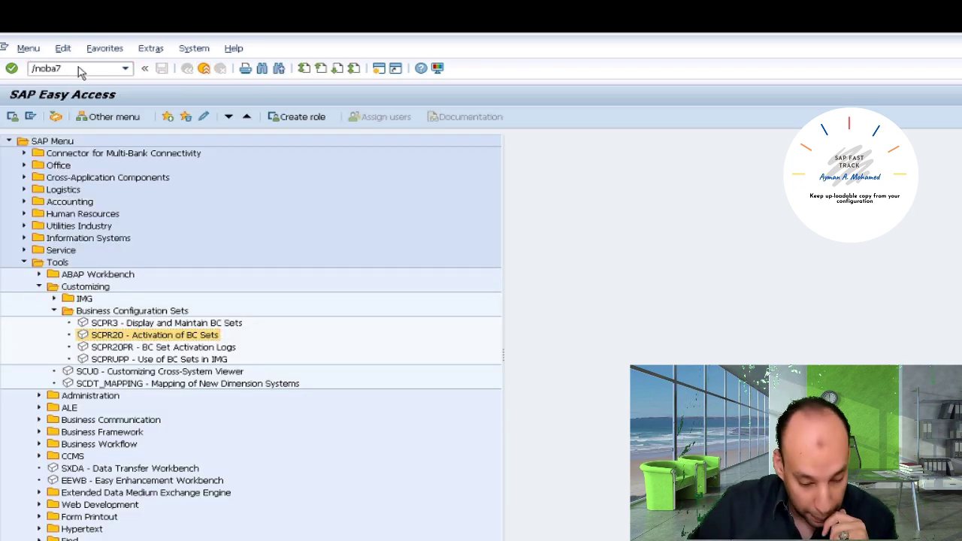
pyautogui.press('Return')
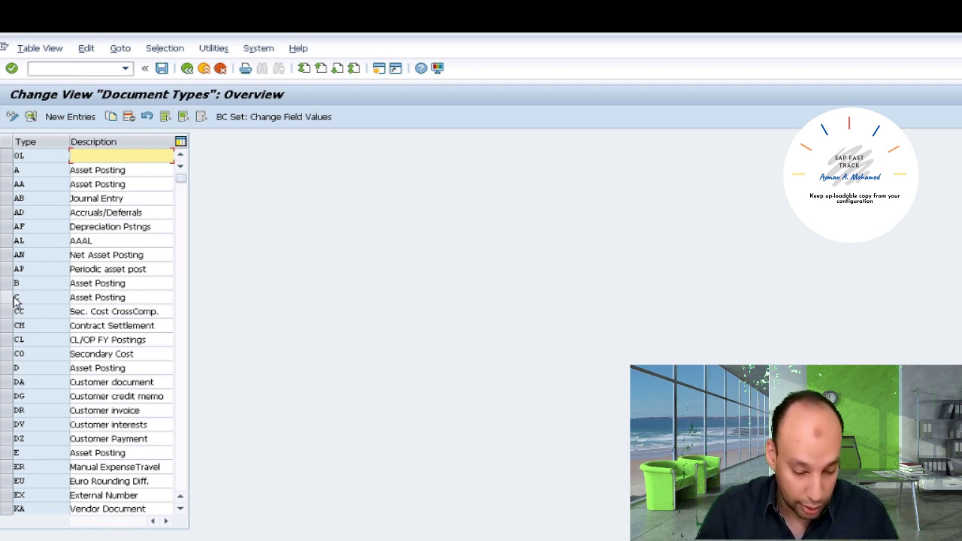
pyautogui.click(188, 69)
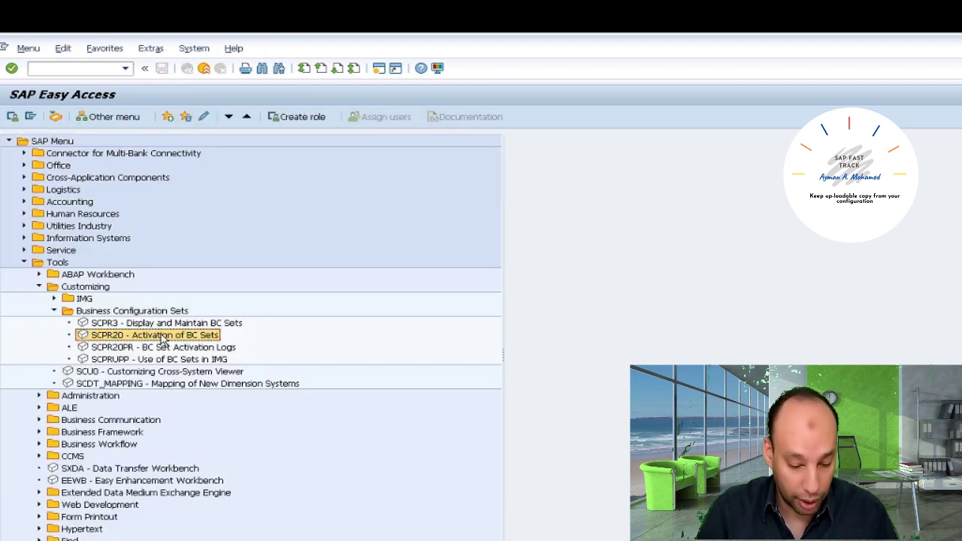
# Open SCPR20 - Activation of BC Sets, and from there run transaction OBA7 to open the document types list
pyautogui.doubleClick(162, 335)
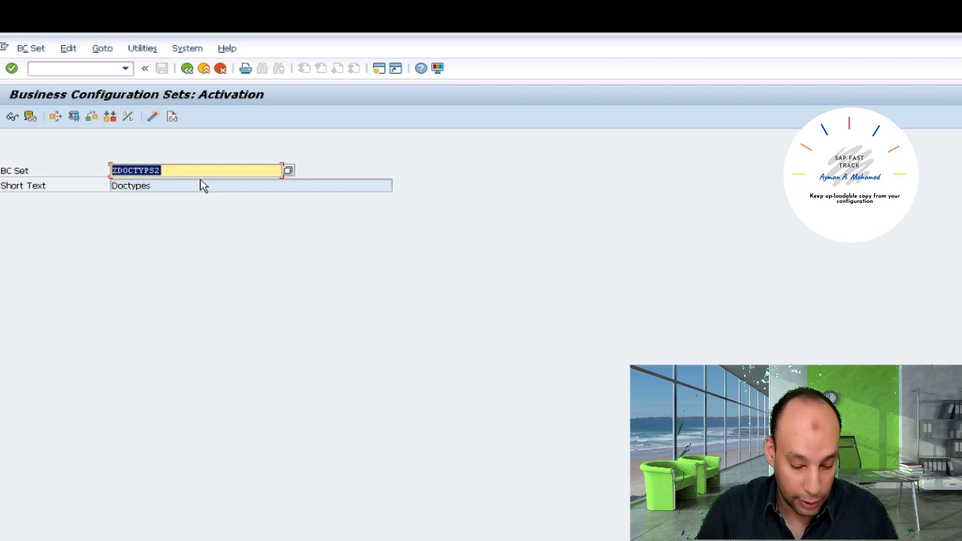
pyautogui.click(95, 68)
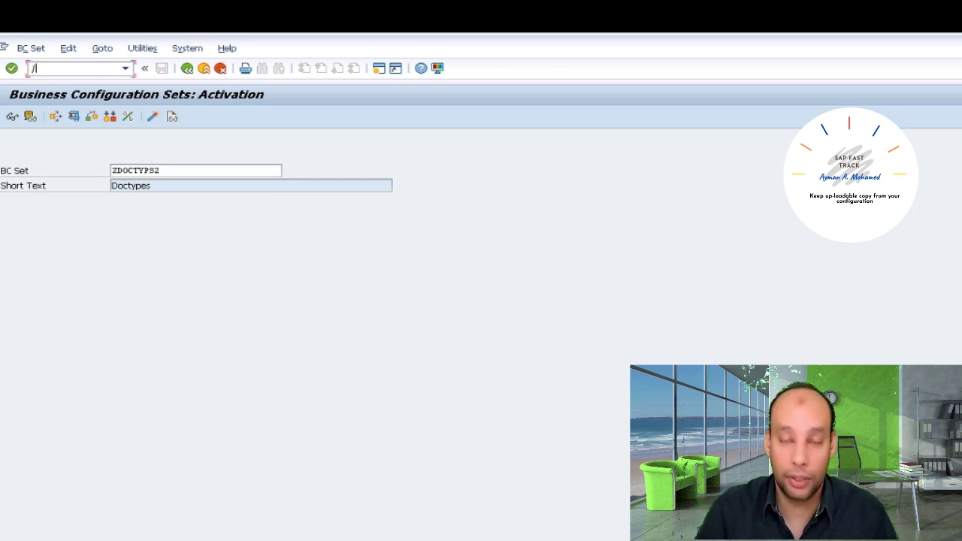
pyautogui.write('/ooba7')
pyautogui.press('Return')
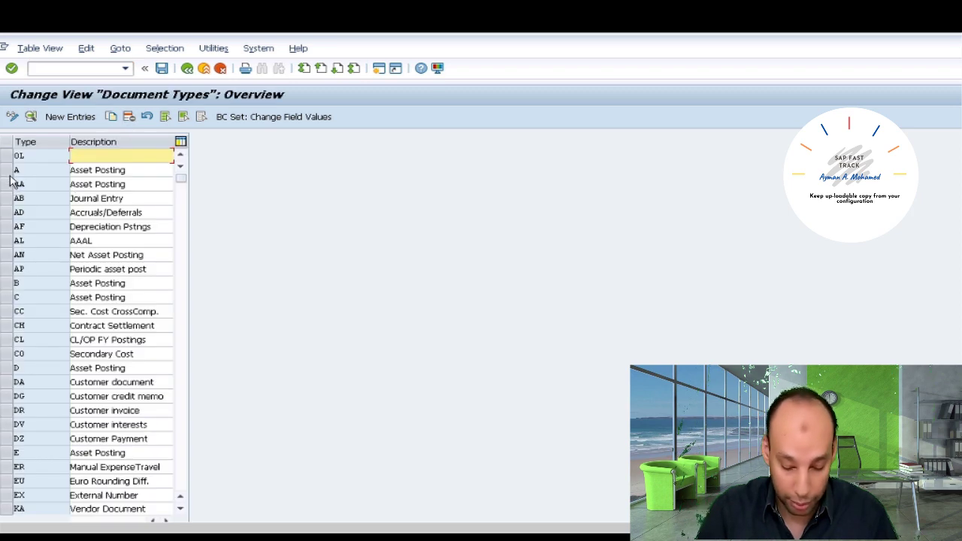
# Delete document types A, B and C, save under the proposed customizing request, and rerun OBA7 to check the list
pyautogui.click(9, 171)
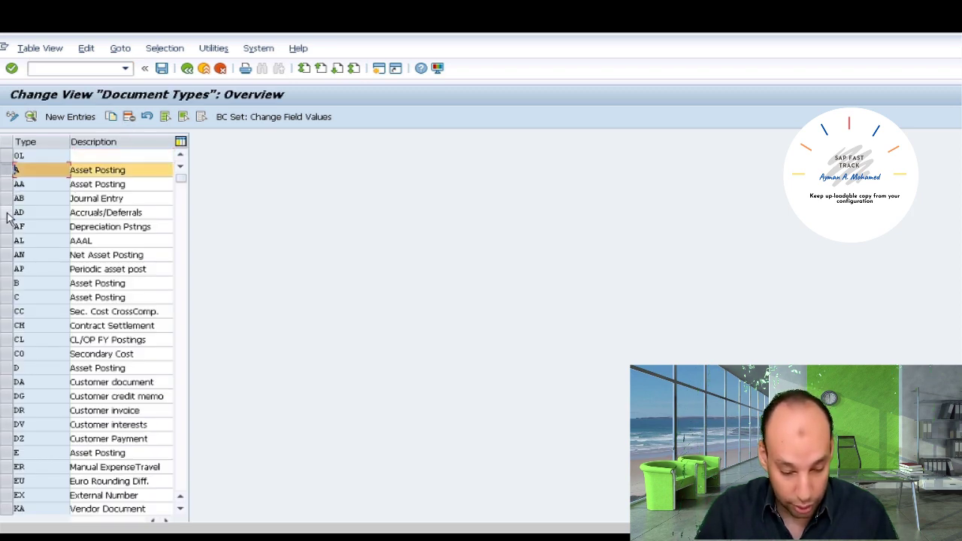
pyautogui.click(9, 284)
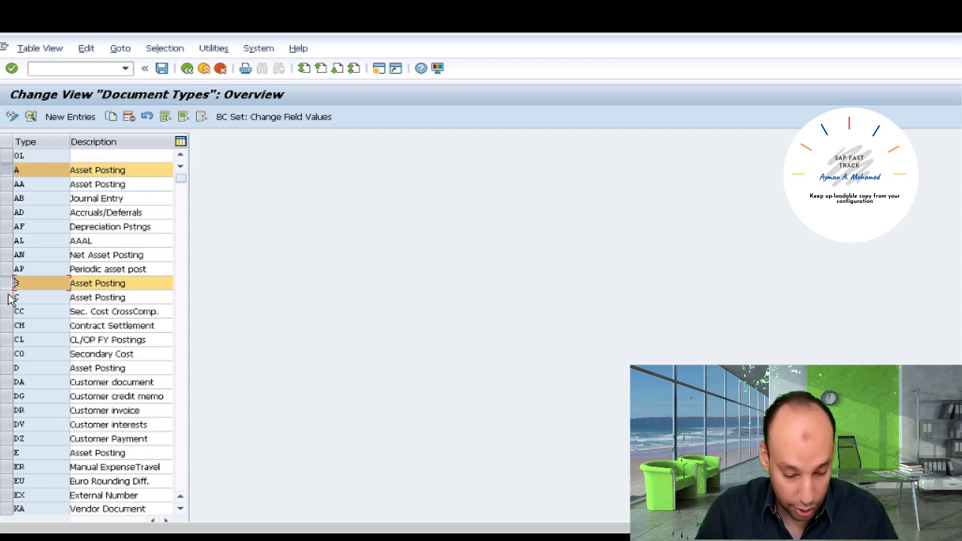
pyautogui.click(9, 297)
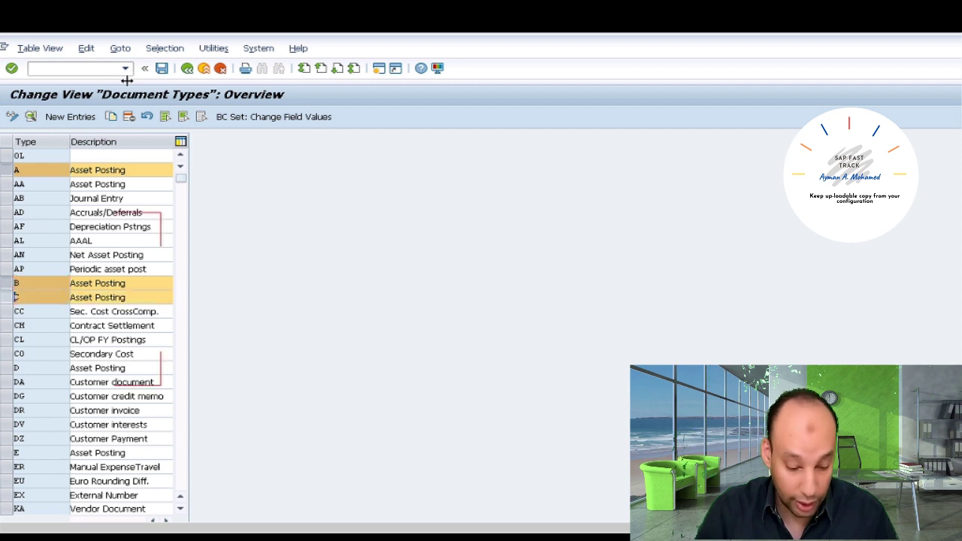
pyautogui.click(130, 118)
pyautogui.click(161, 70)
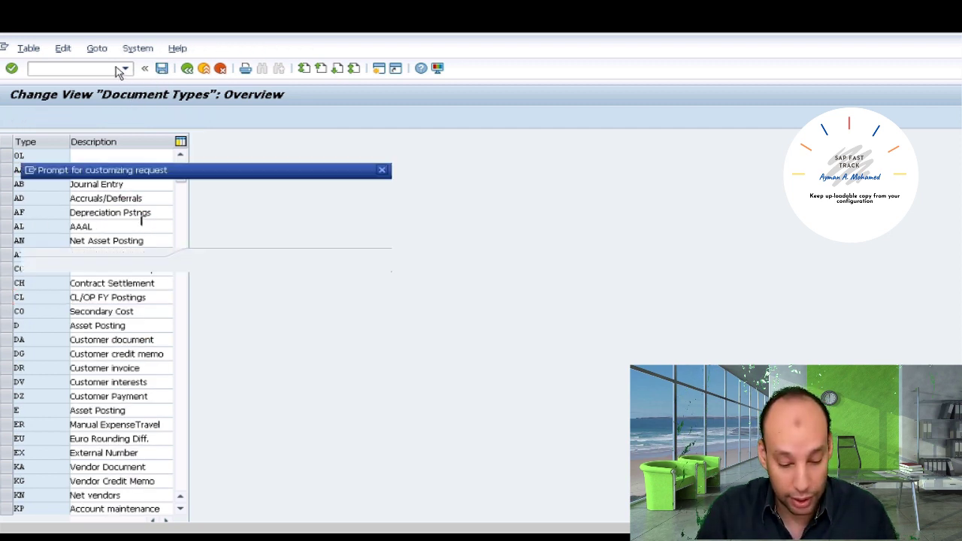
pyautogui.press('Return')
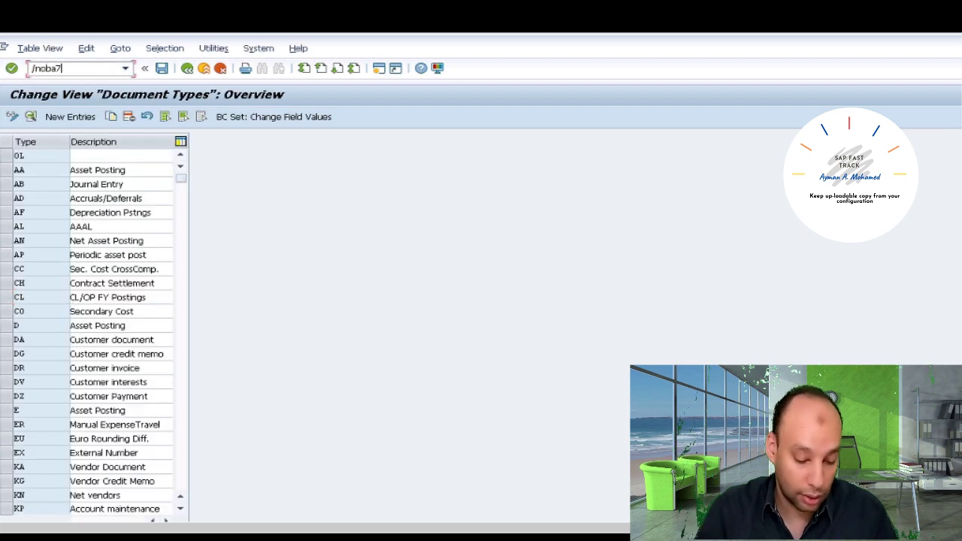
pyautogui.press('Return')
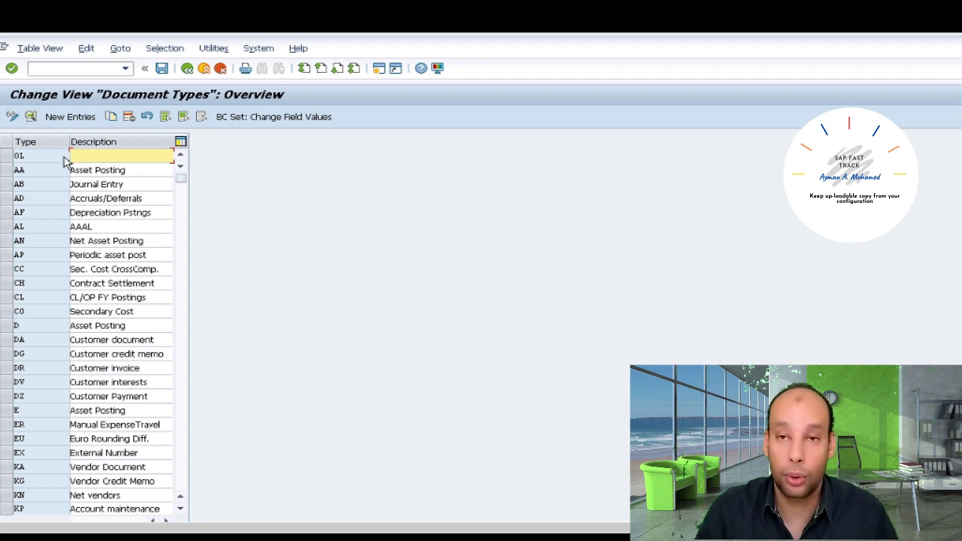
# Return to SAP Easy Access and open SCPR20 - Activation of BC Sets under Tools, Customizing, Business Configuration Sets
pyautogui.click(67, 70)
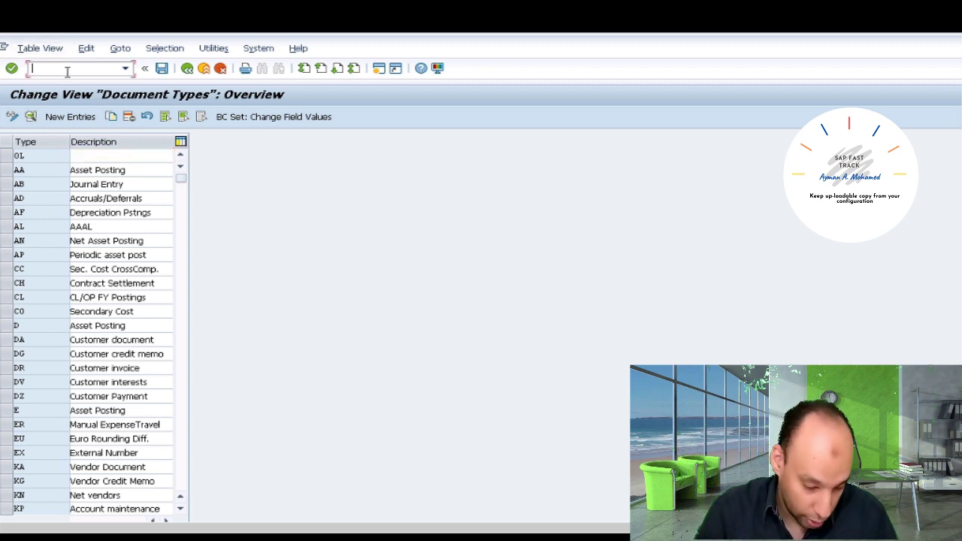
pyautogui.click(203, 68)
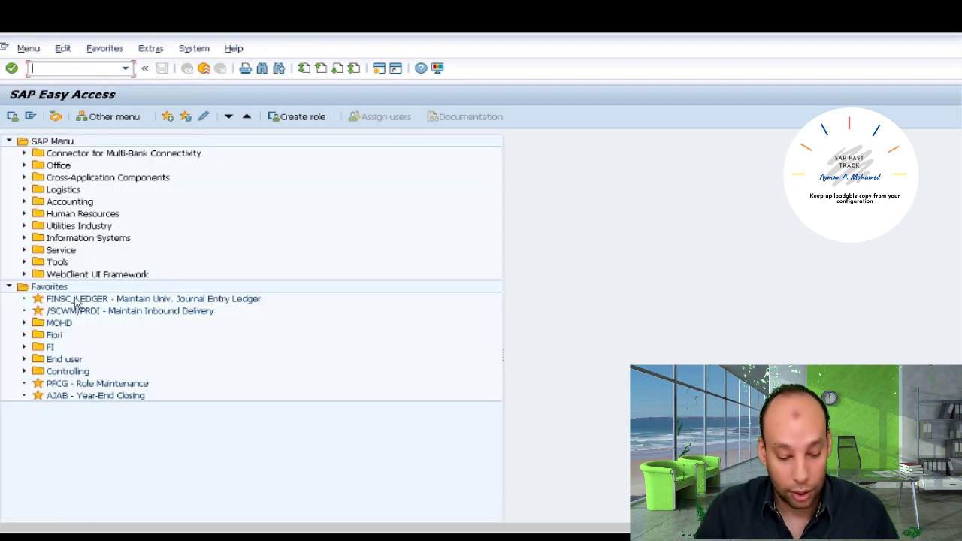
pyautogui.doubleClick(36, 268)
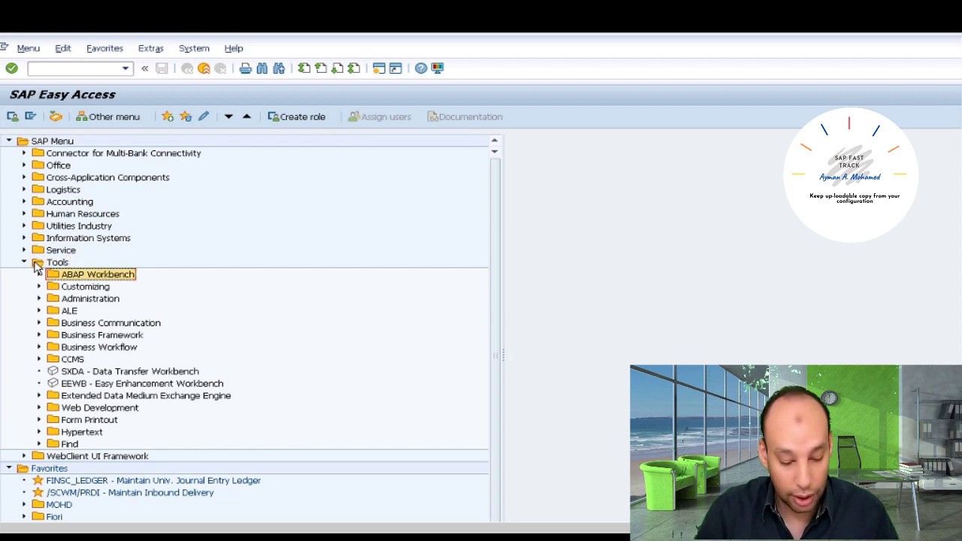
pyautogui.press('Down')
pyautogui.press('Right')
pyautogui.press('Down')
pyautogui.press('Down')
pyautogui.press('Right')
pyautogui.press('Down')
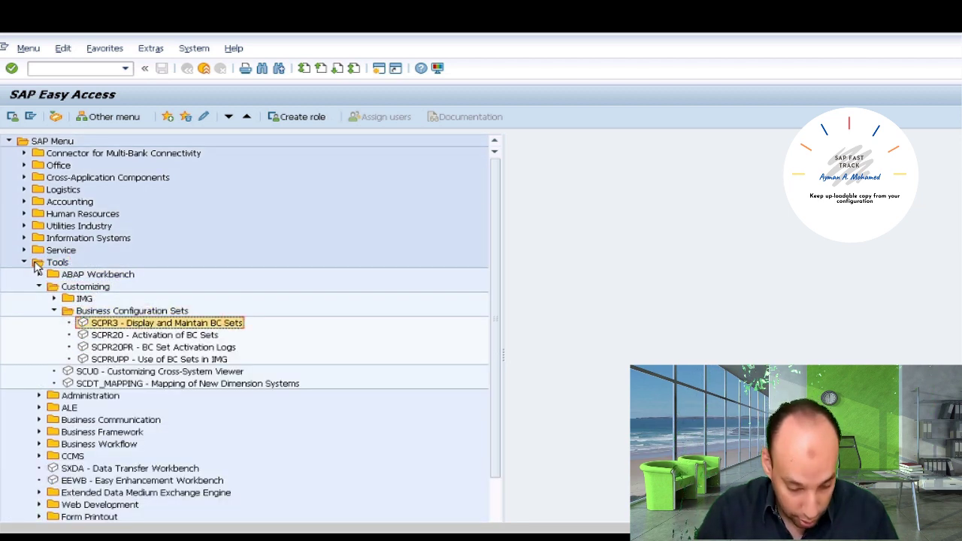
pyautogui.press('Down')
pyautogui.press('Return')
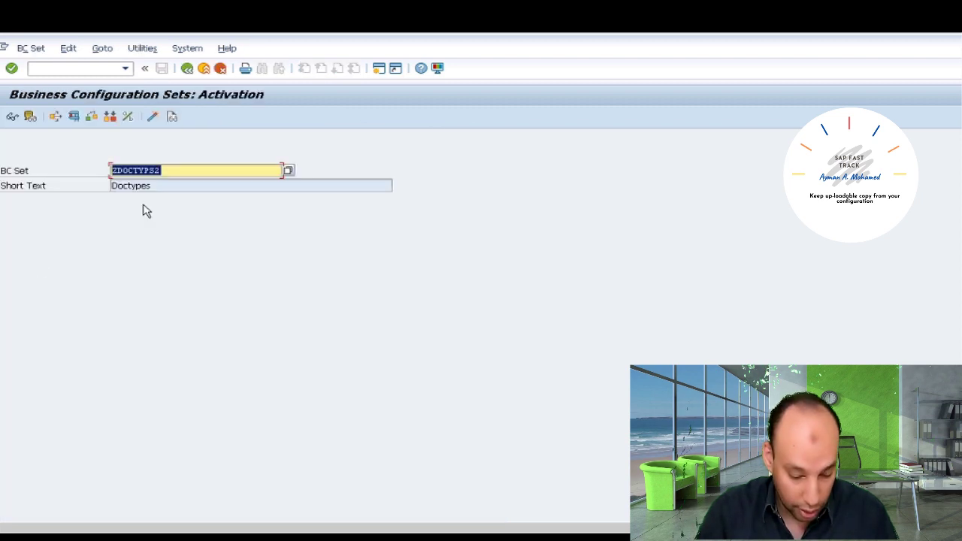
# Activate BC set ZDOCTYPS2 under customizing request S4HK900992, using Overwrite All Data and Default Mode
pyautogui.click(153, 117)
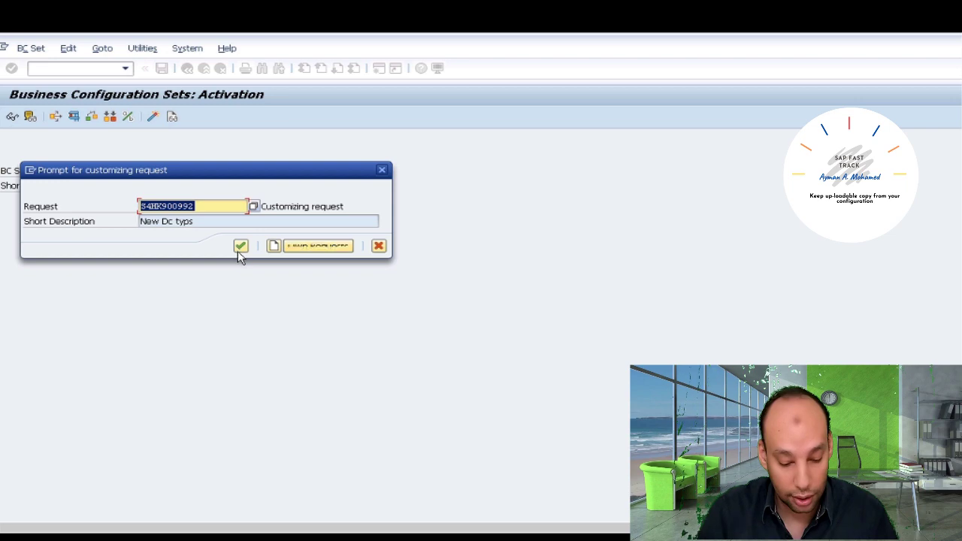
pyautogui.click(241, 247)
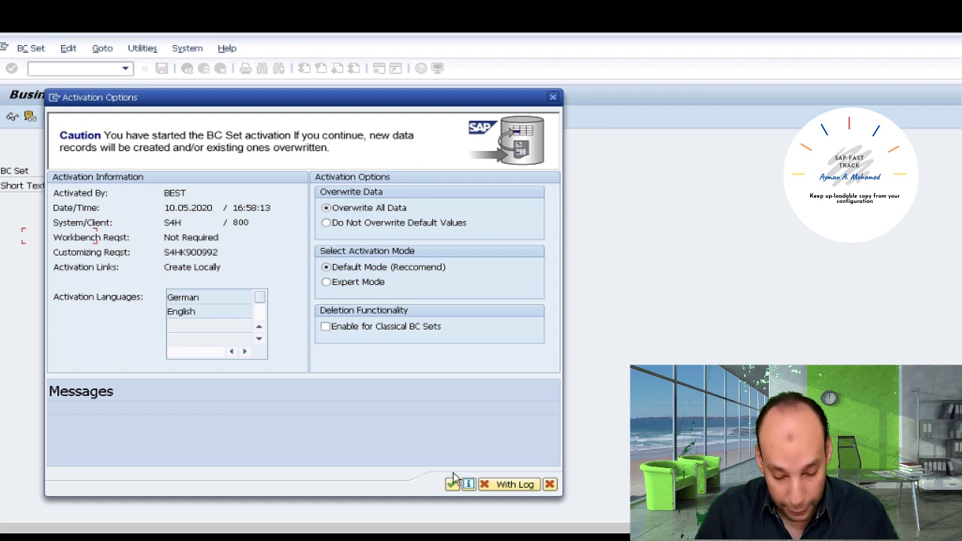
pyautogui.click(452, 484)
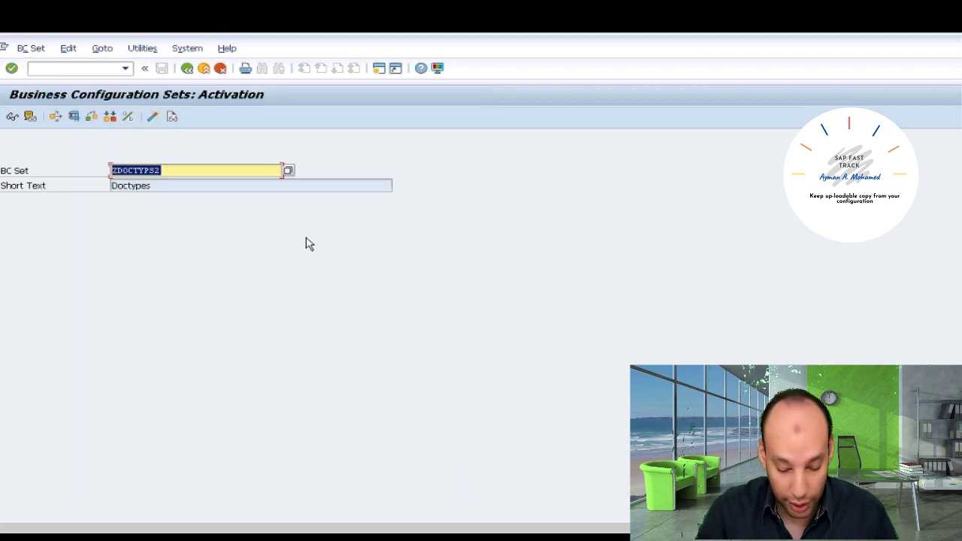
# Run transaction OBA7 from the activation screen to check that document types A, B and C are back
pyautogui.click(99, 70)
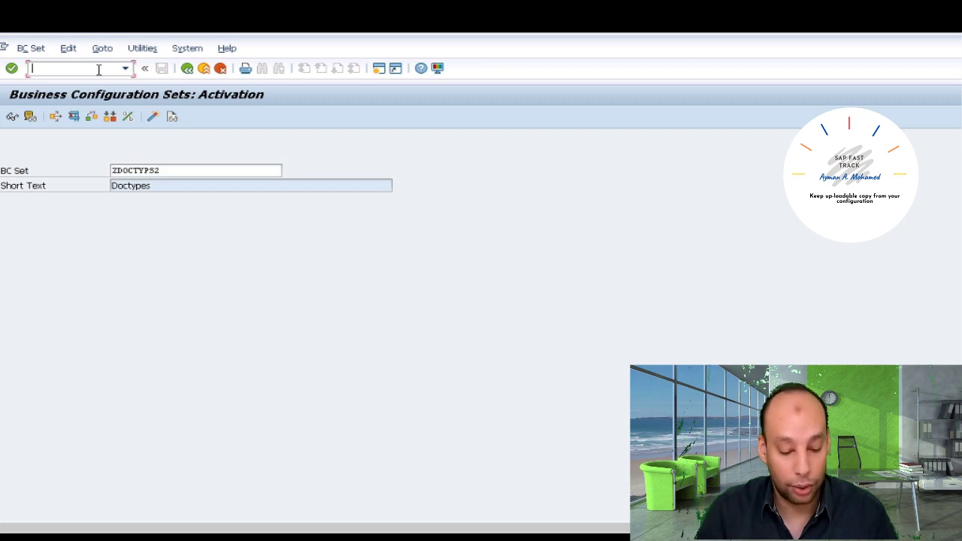
pyautogui.write('ona7')
pyautogui.press('Return')
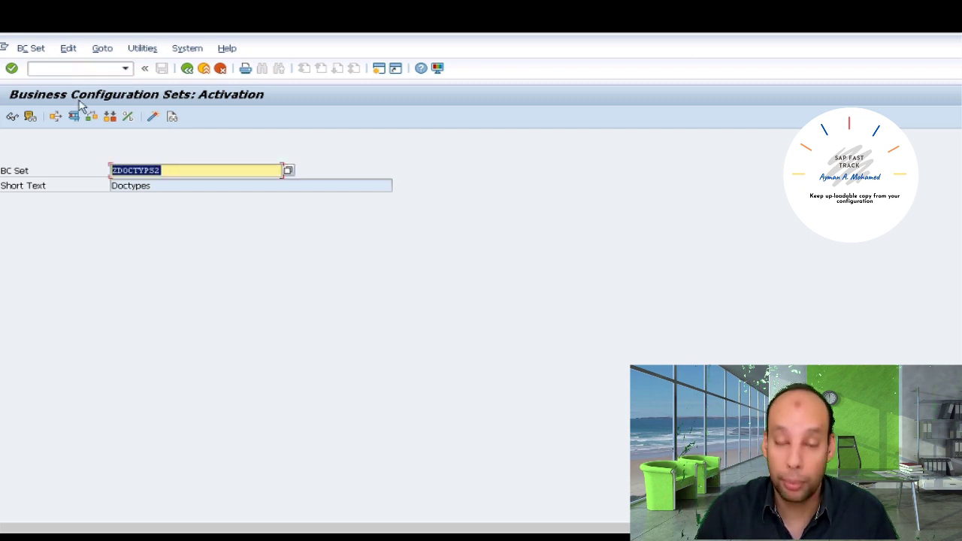
pyautogui.click(86, 71)
pyautogui.write('/noba7')
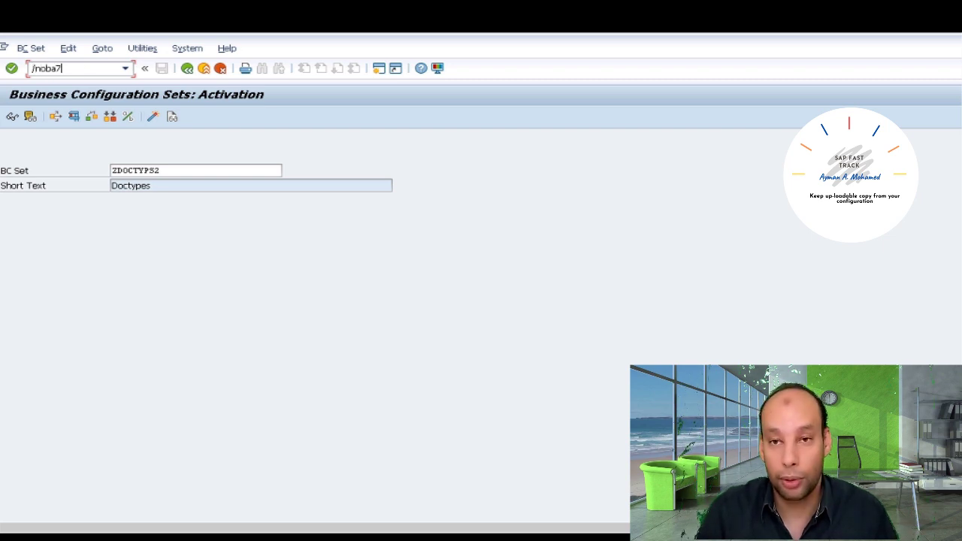
pyautogui.press('Return')
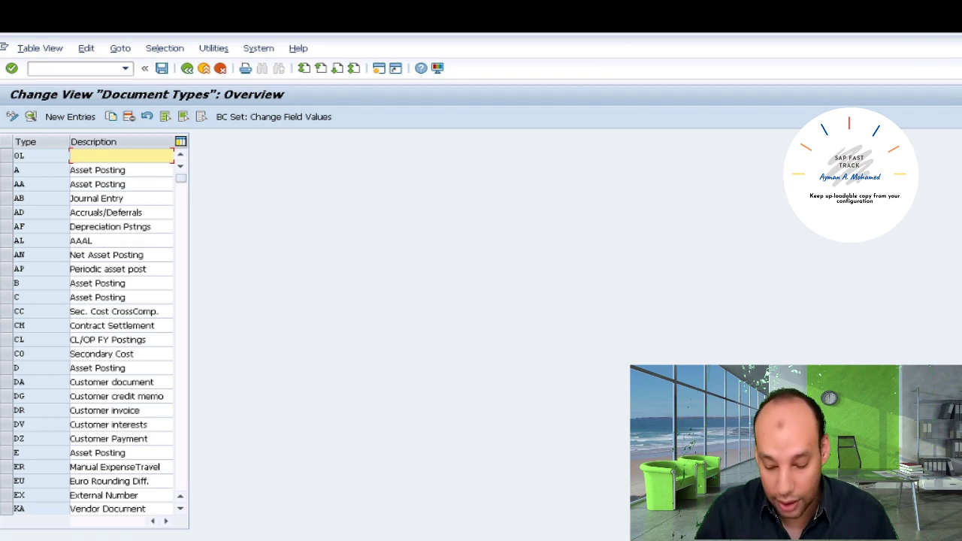
# Open the downloaded ZDOCTYPS2 file from the desktop in Notepad and examine its header lines and V_T003 entries in a maximized window
pyautogui.press('super+d')
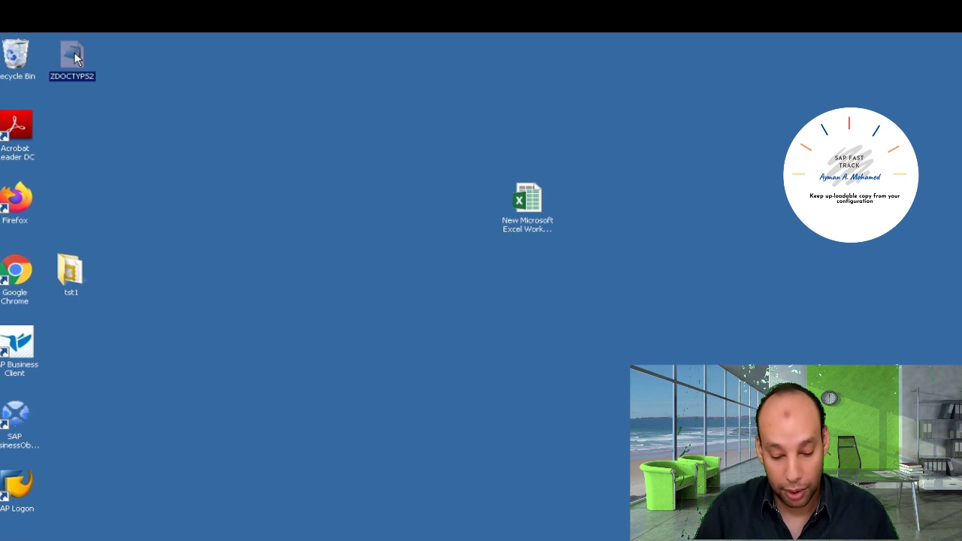
pyautogui.doubleClick(74, 52)
pyautogui.moveTo(466, 201); pyautogui.dragTo(170, 164)
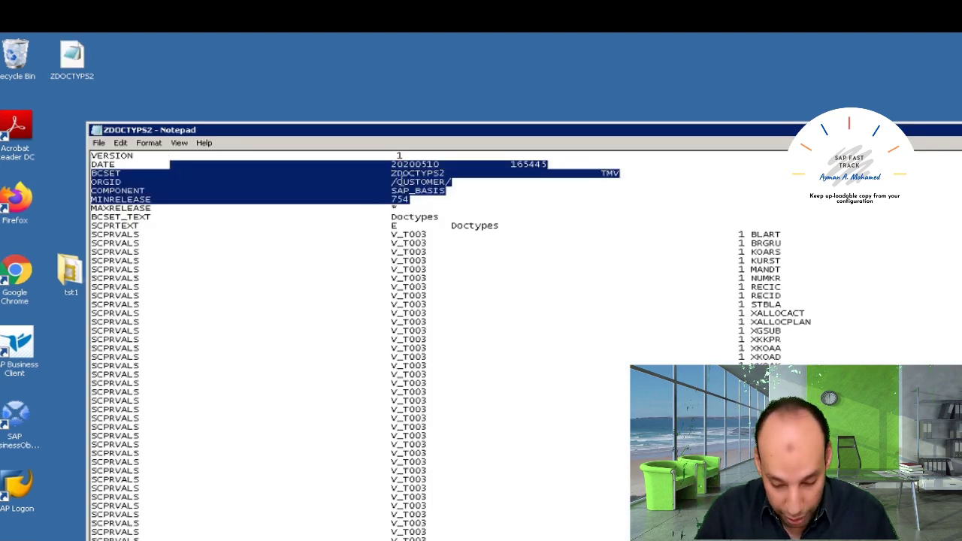
pyautogui.click(412, 201)
pyautogui.moveTo(428, 203); pyautogui.dragTo(54, 148)
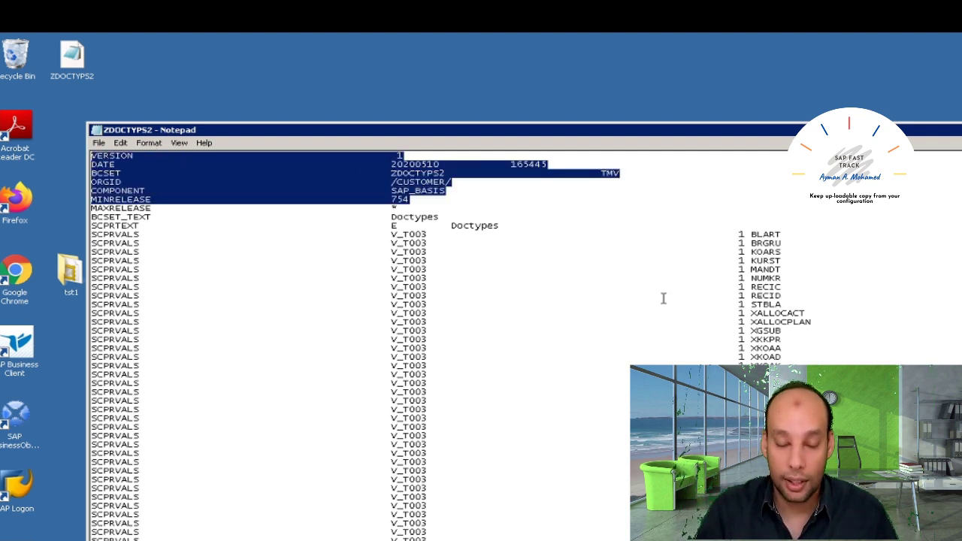
pyautogui.scroll(-17, 741, 269)
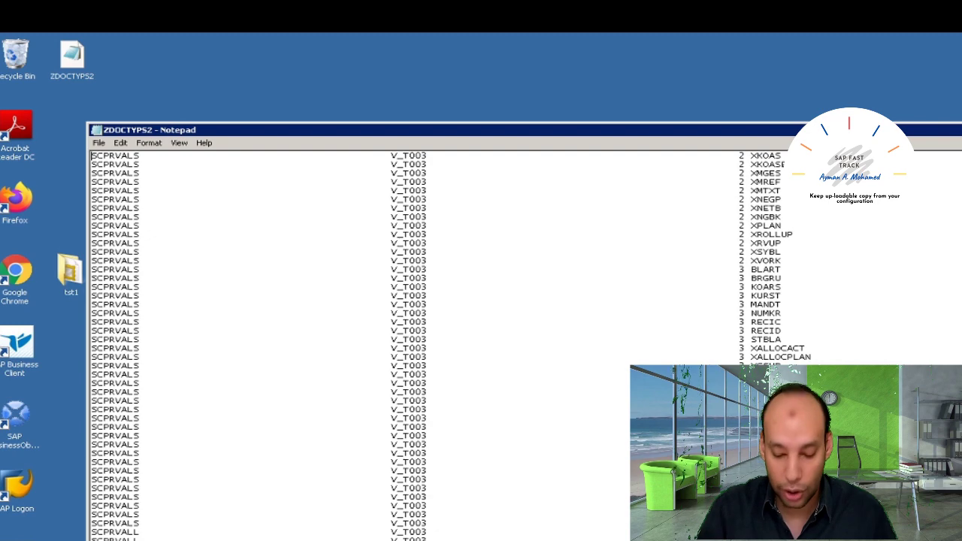
pyautogui.doubleClick(812, 129)
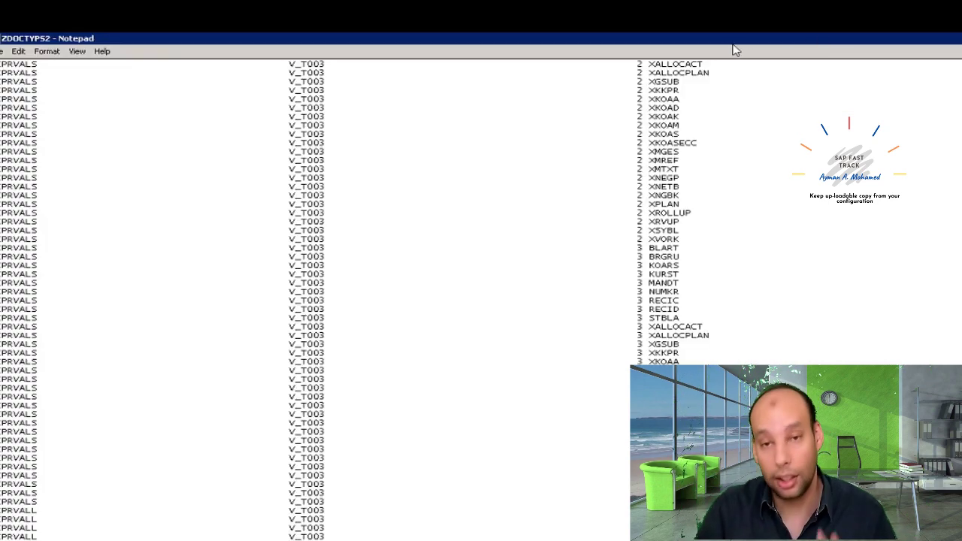